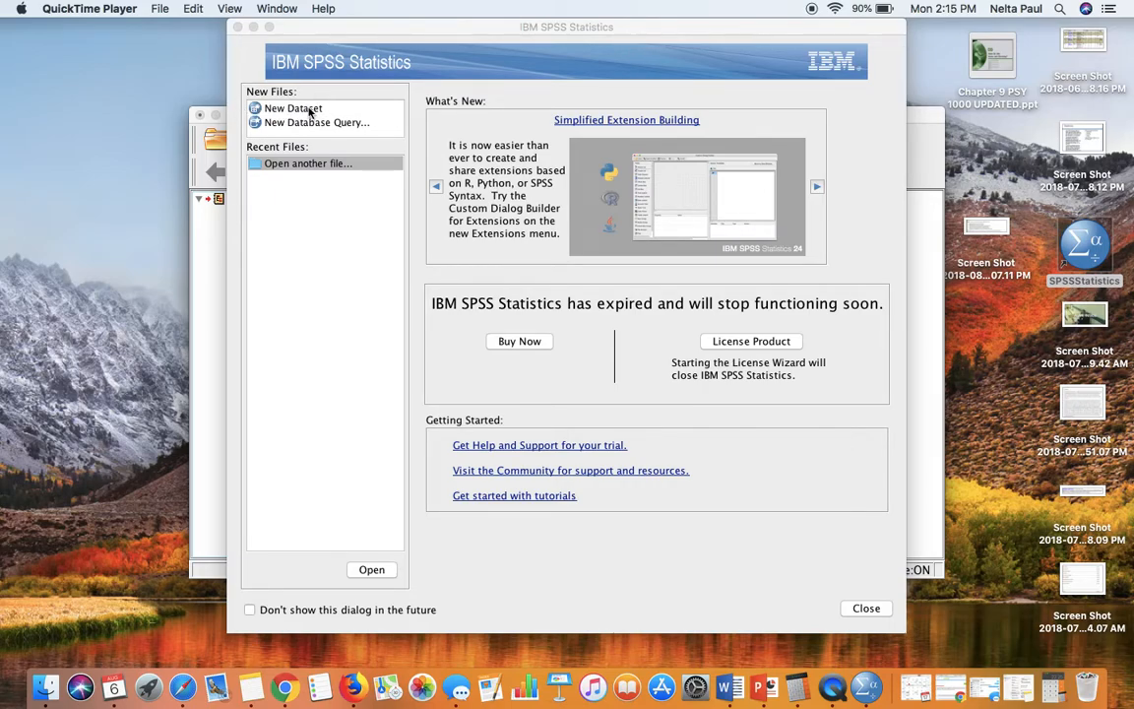
Create a new dataset and enlarge the Data Editor window to fill the screen.
left_click(309, 112)
left_click(310, 111)
double_click(309, 111)
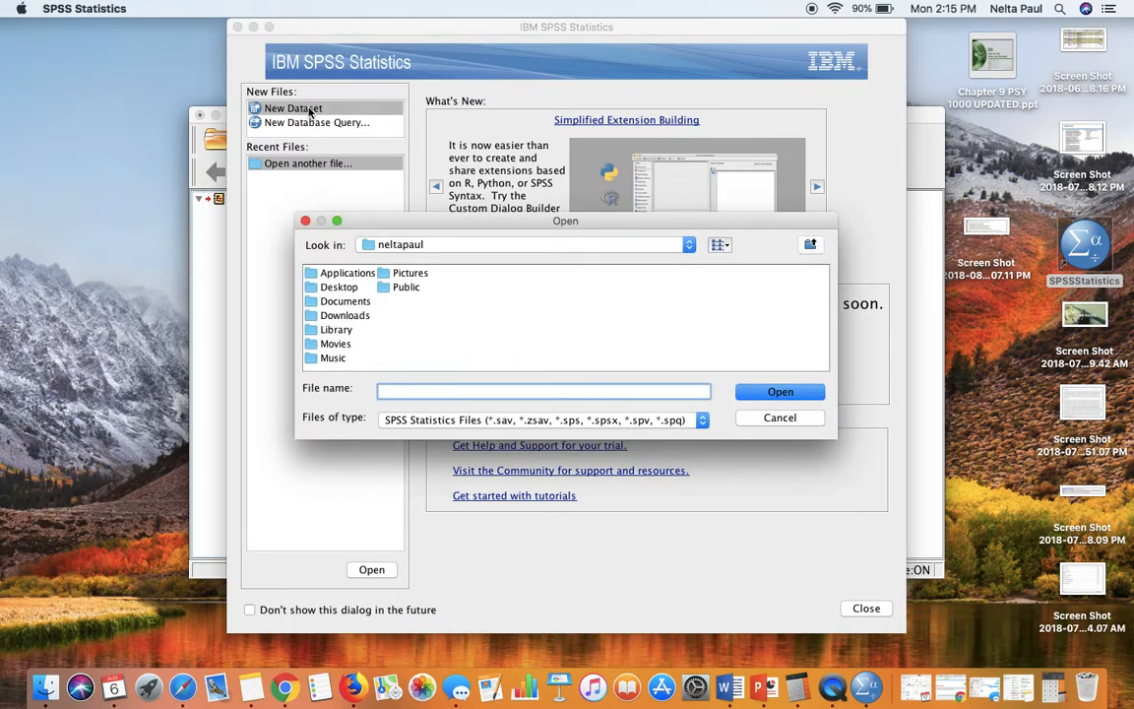
left_click(766, 417)
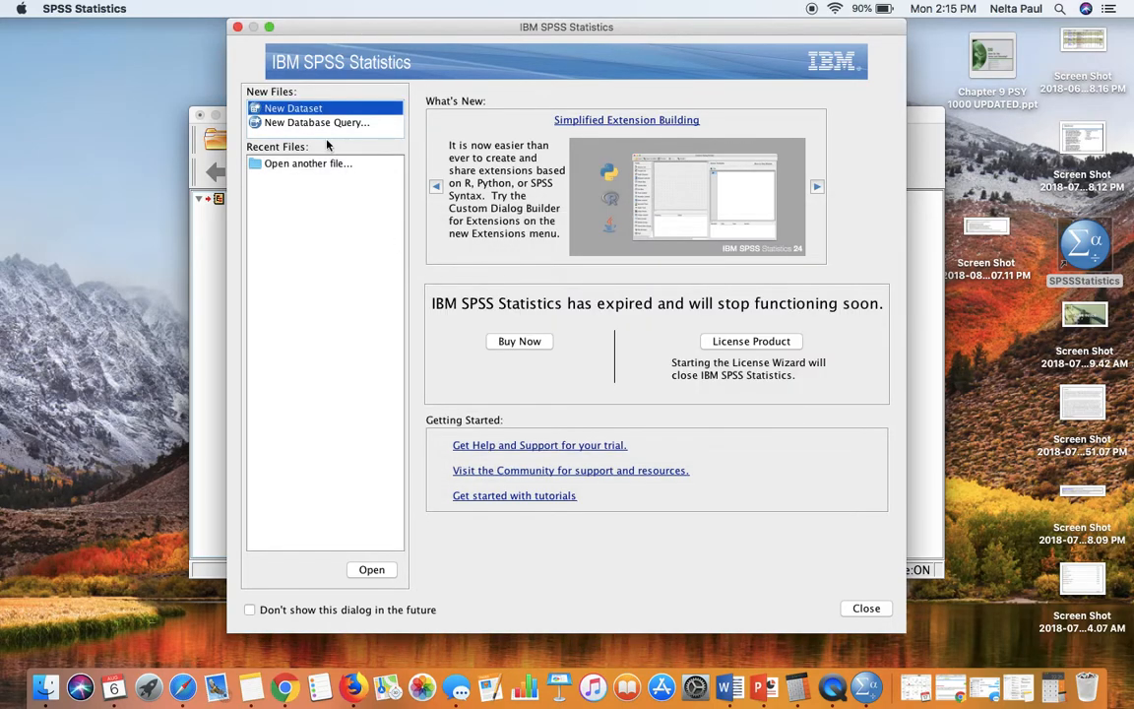
double_click(304, 110)
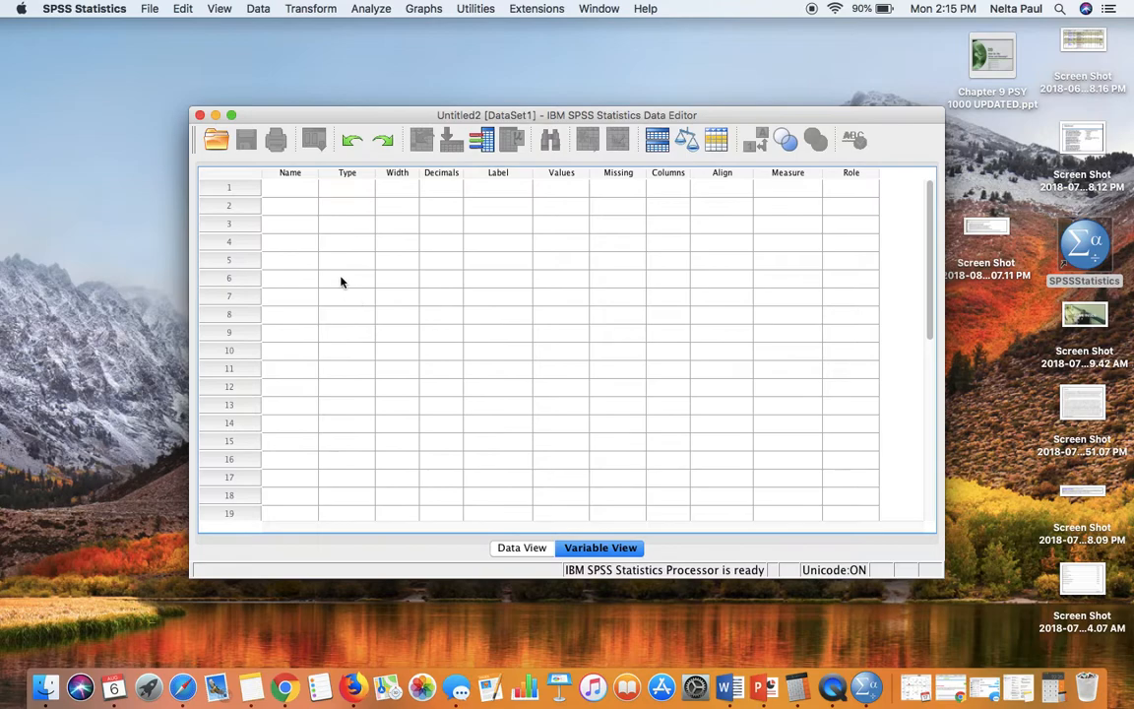
left_click(231, 115)
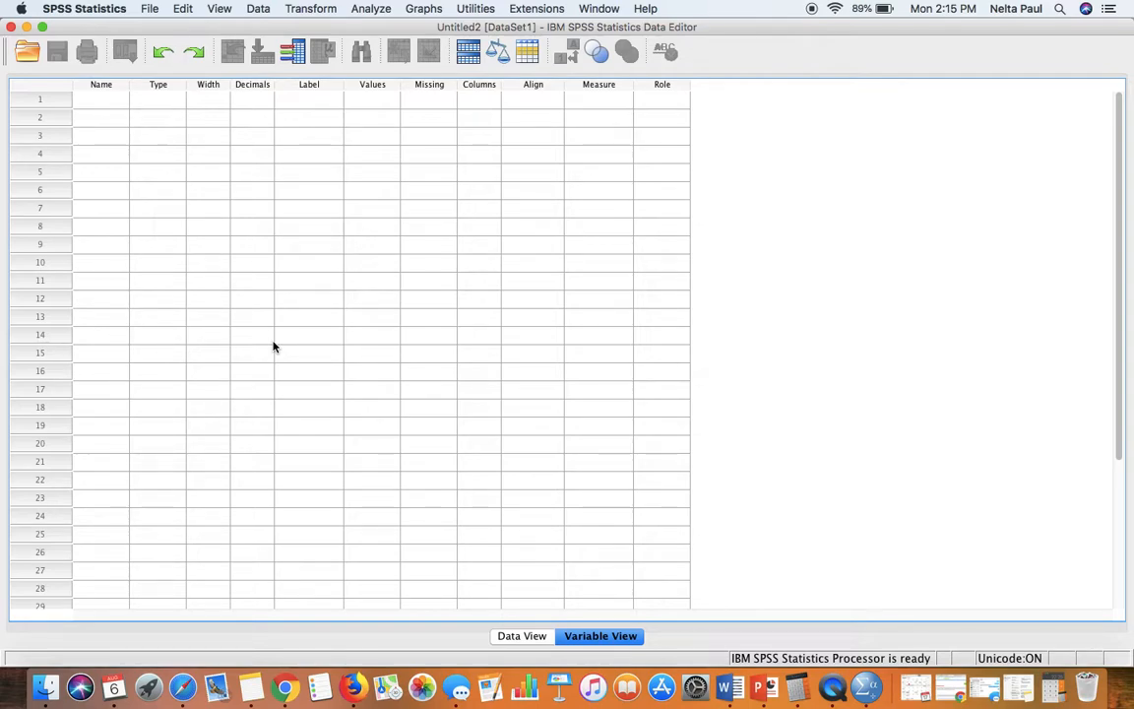
Define the first variable in Variable View with the name age.
left_click(85, 102)
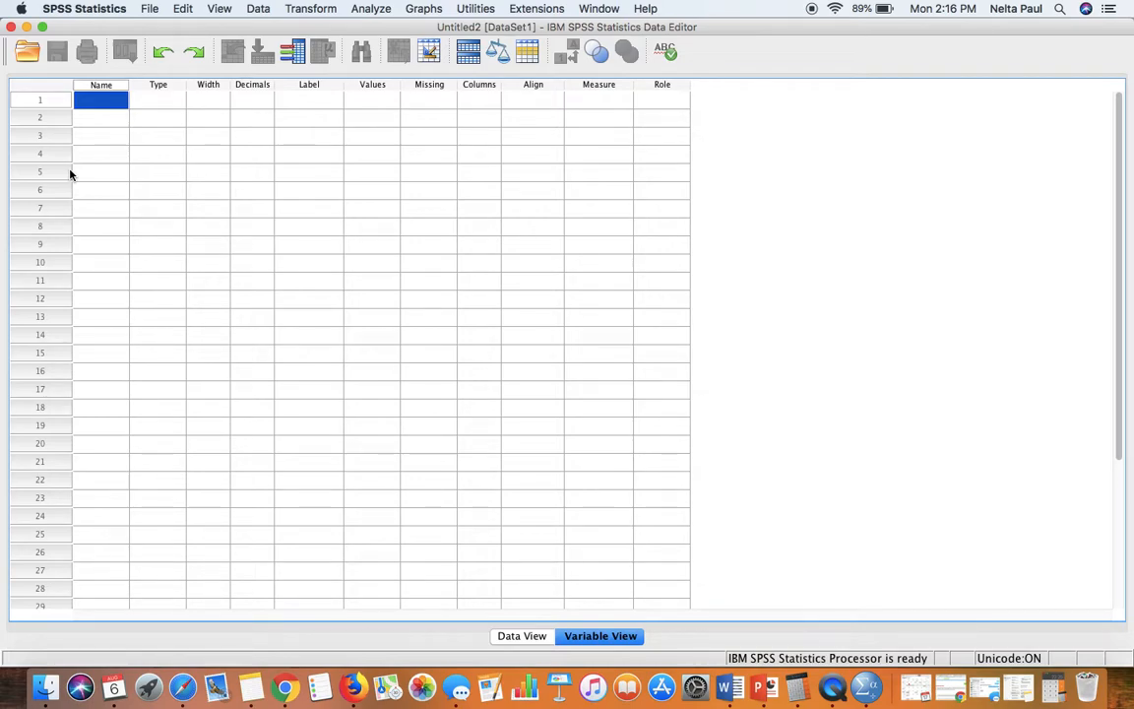
type("age")
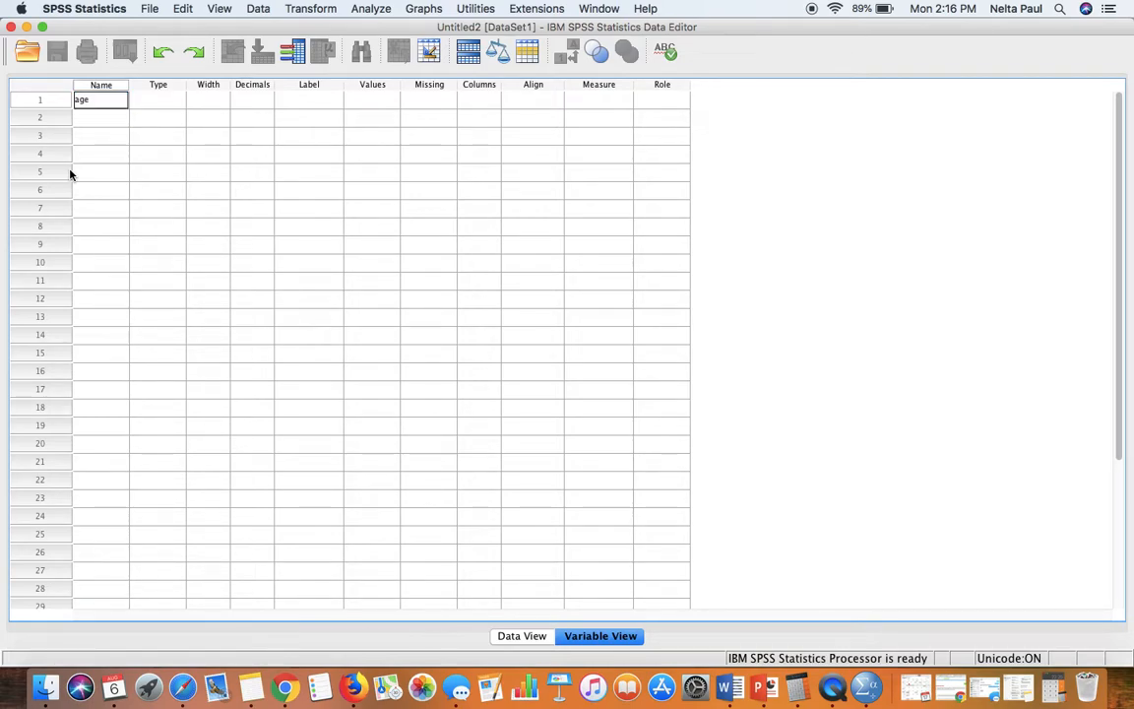
left_click(148, 101)
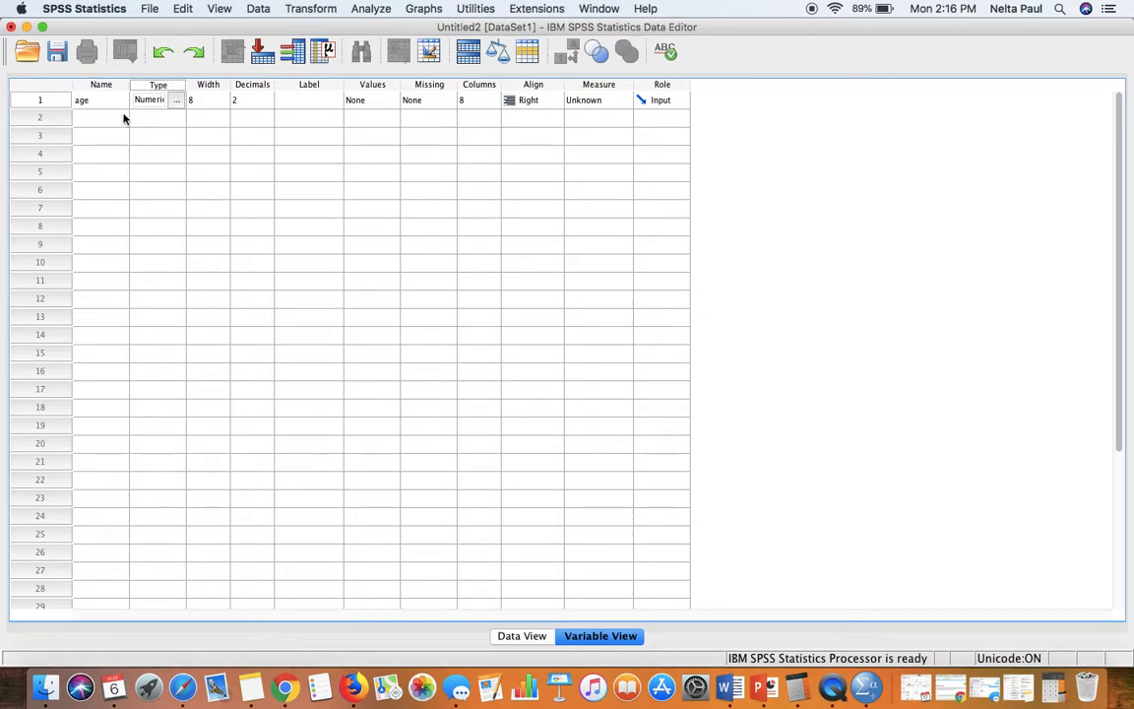
Set the age variable's type to String with 1000 characters.
left_click(176, 100)
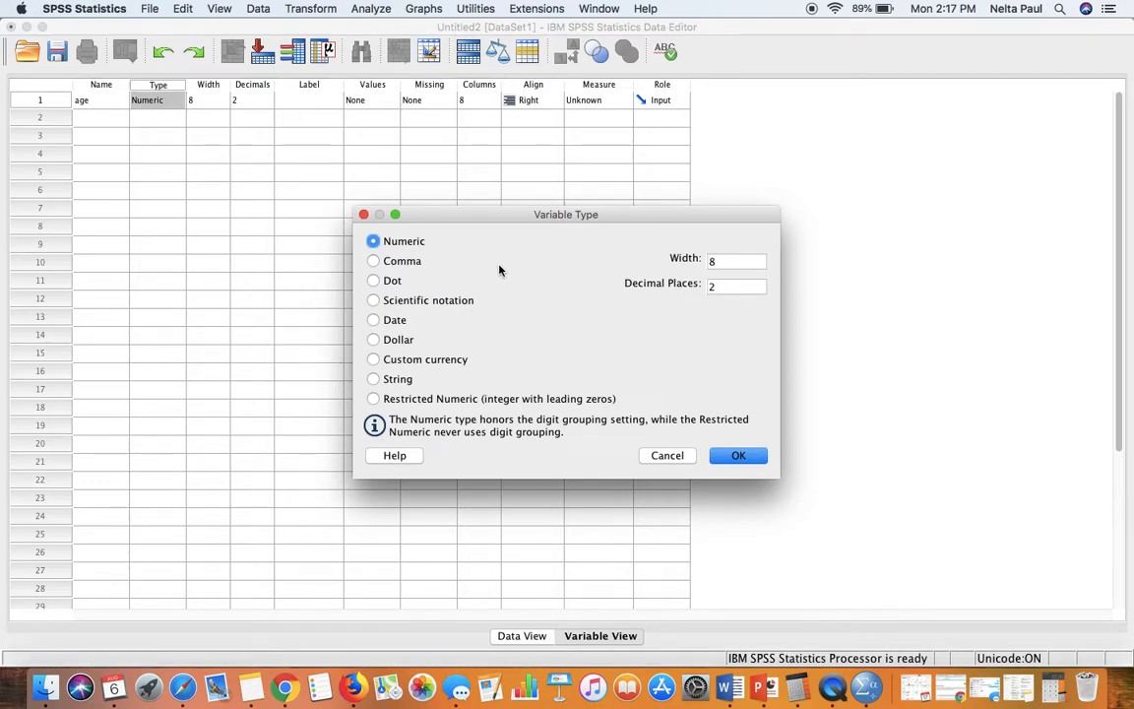
left_click(373, 379)
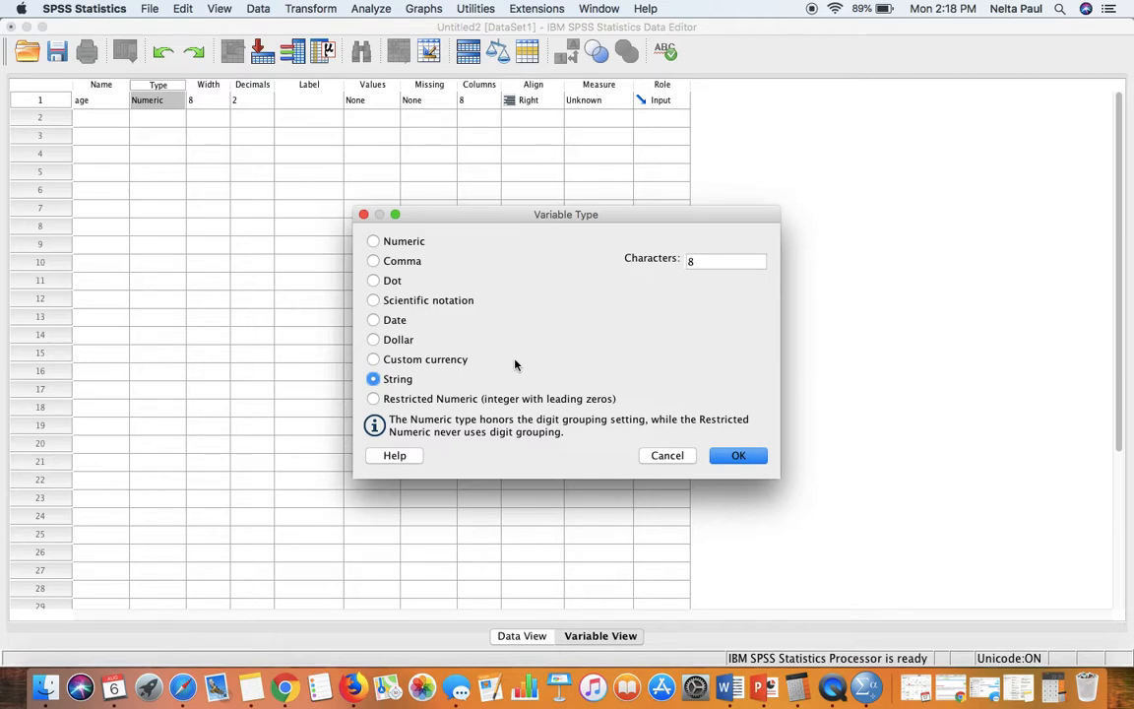
left_click(702, 261)
key("BackSpace")
type("1000")
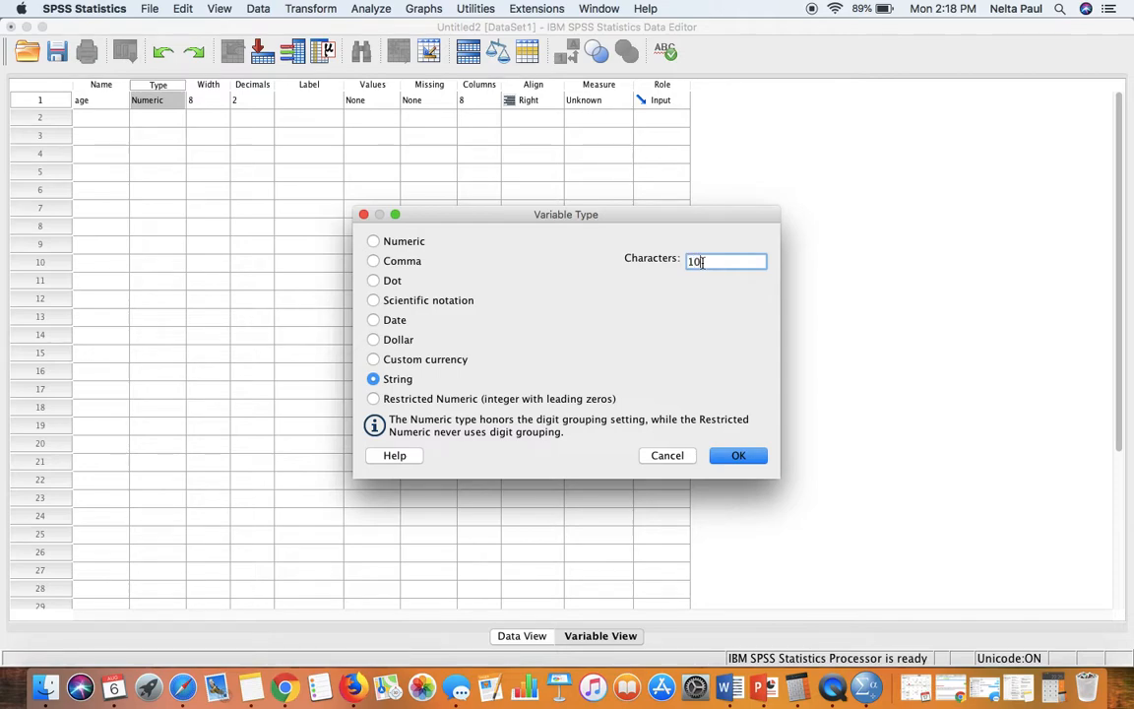
left_click(733, 456)
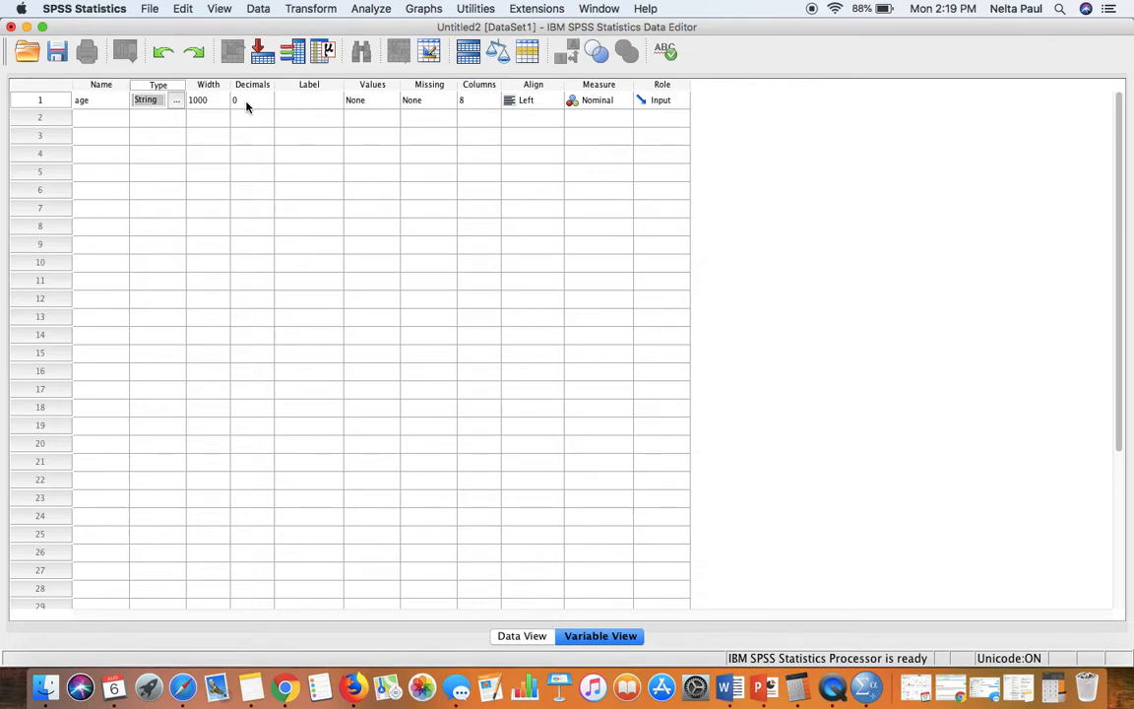
Set the age variable's type to Numeric with a width of 8 and 2 decimal places.
left_click(174, 102)
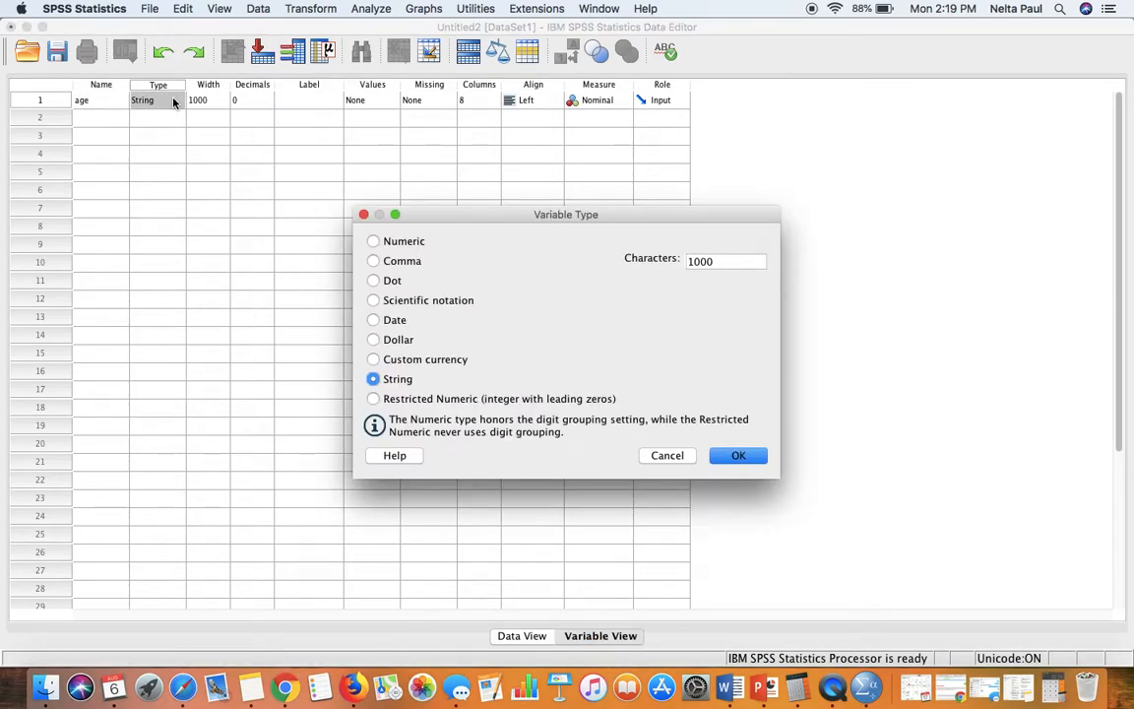
left_click(373, 242)
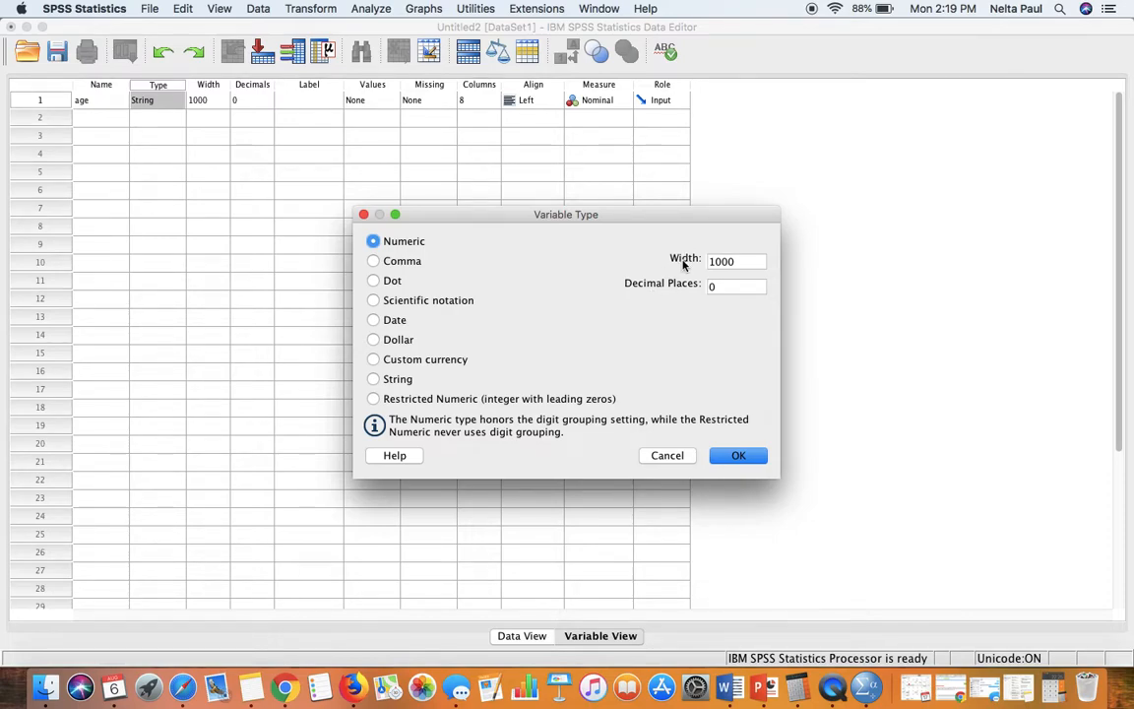
left_click_drag(756, 261, 722, 261)
double_click(722, 261)
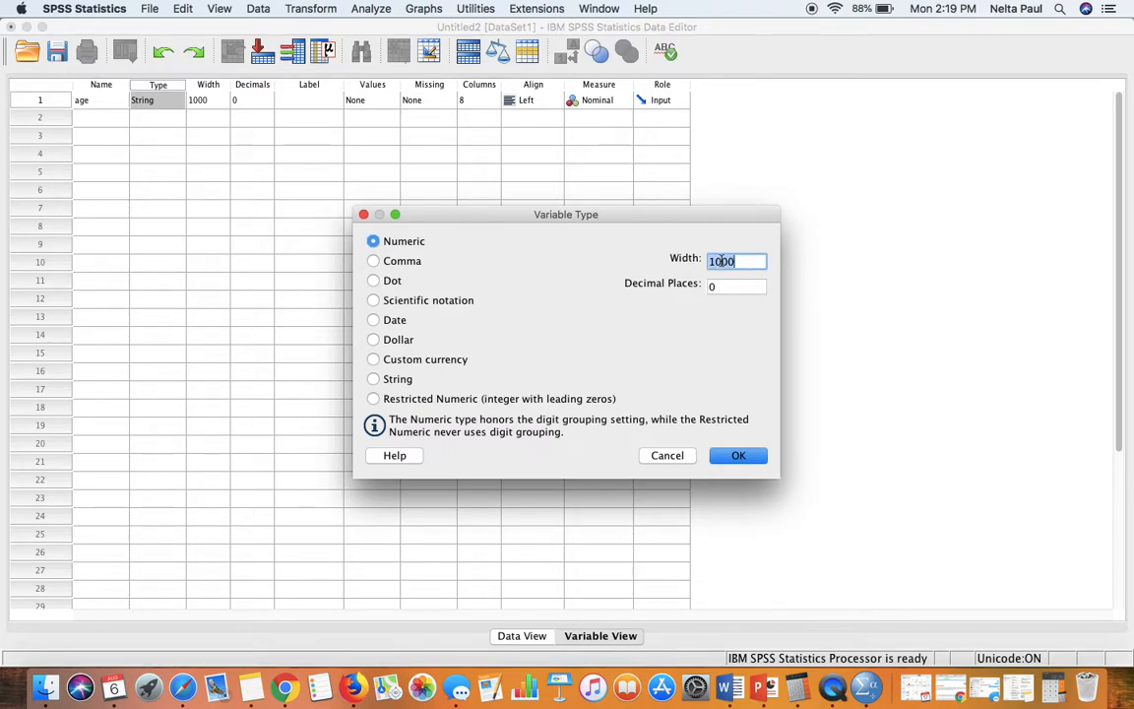
type("8")
left_click_drag(725, 288, 710, 287)
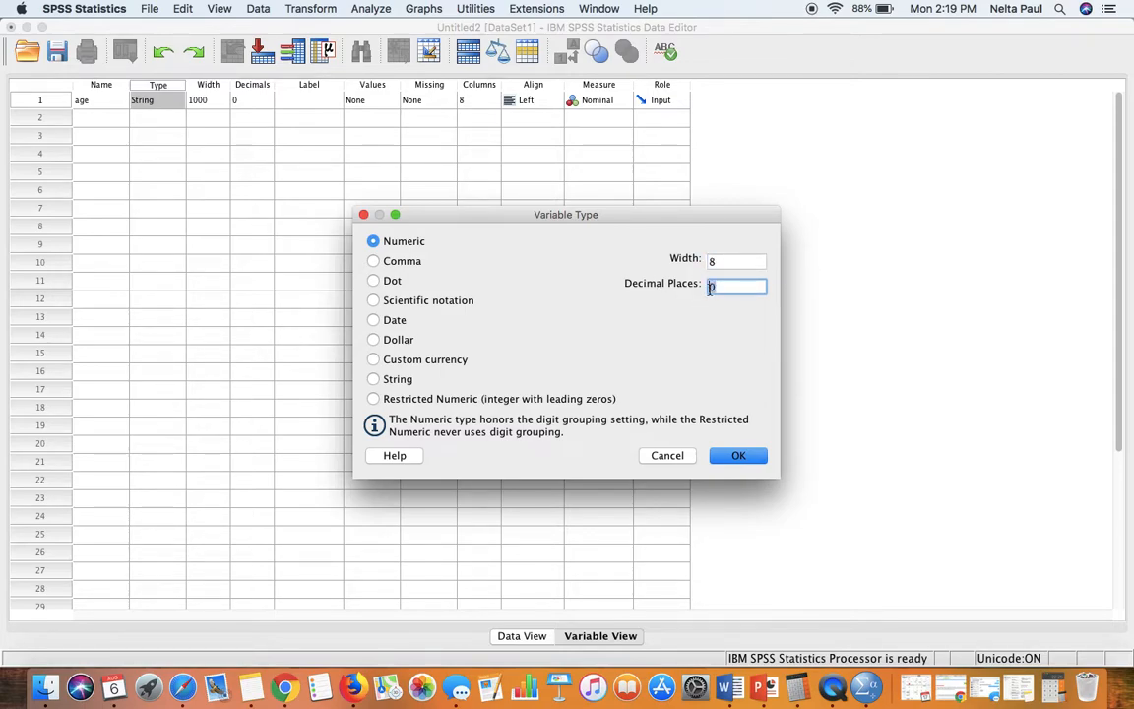
type("2")
left_click(728, 455)
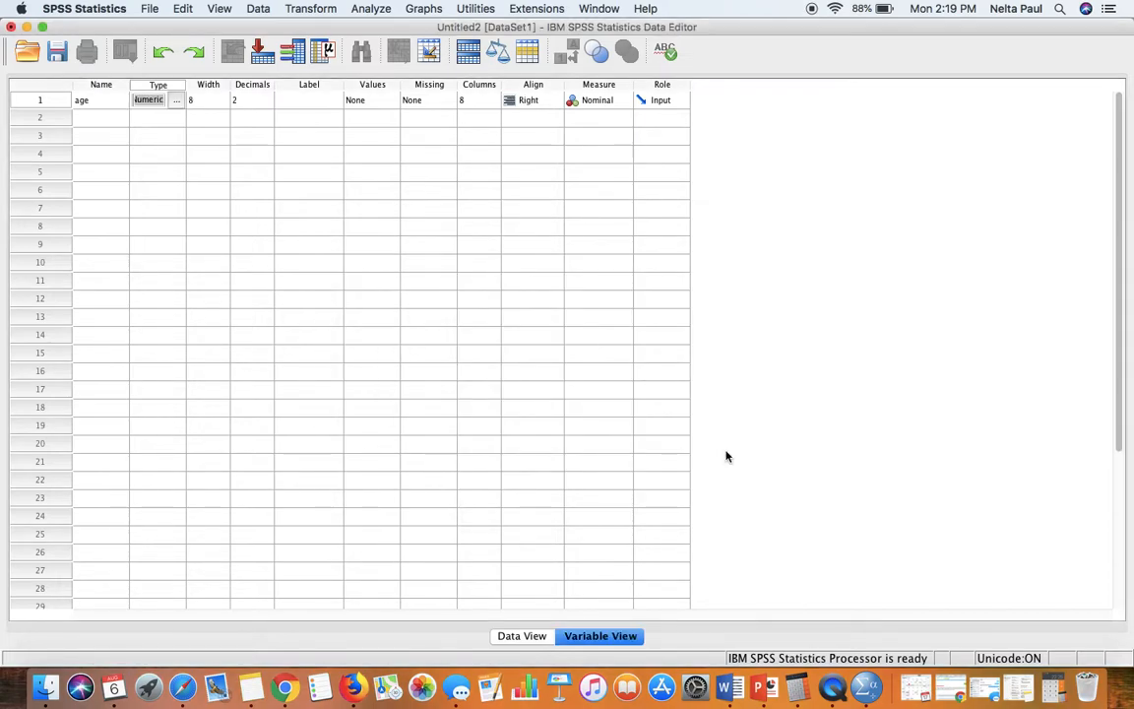
Label the age variable "What is your age?" and widen the Label column slightly.
left_click(296, 106)
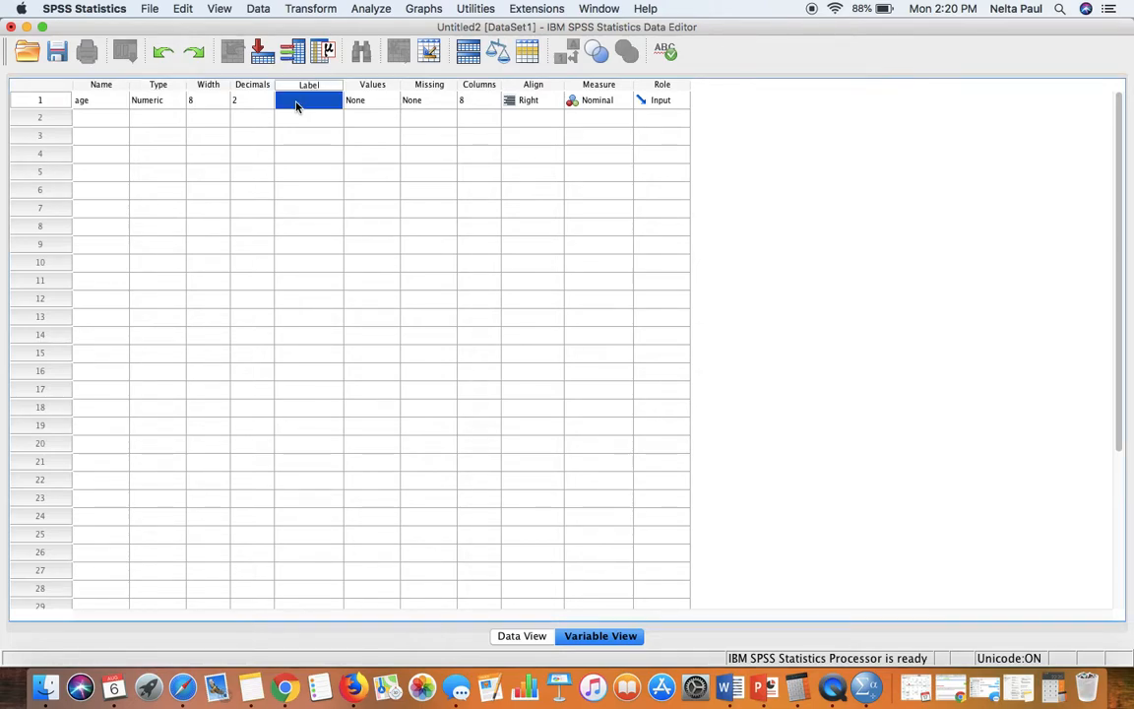
left_click(295, 102)
type("What is your age?")
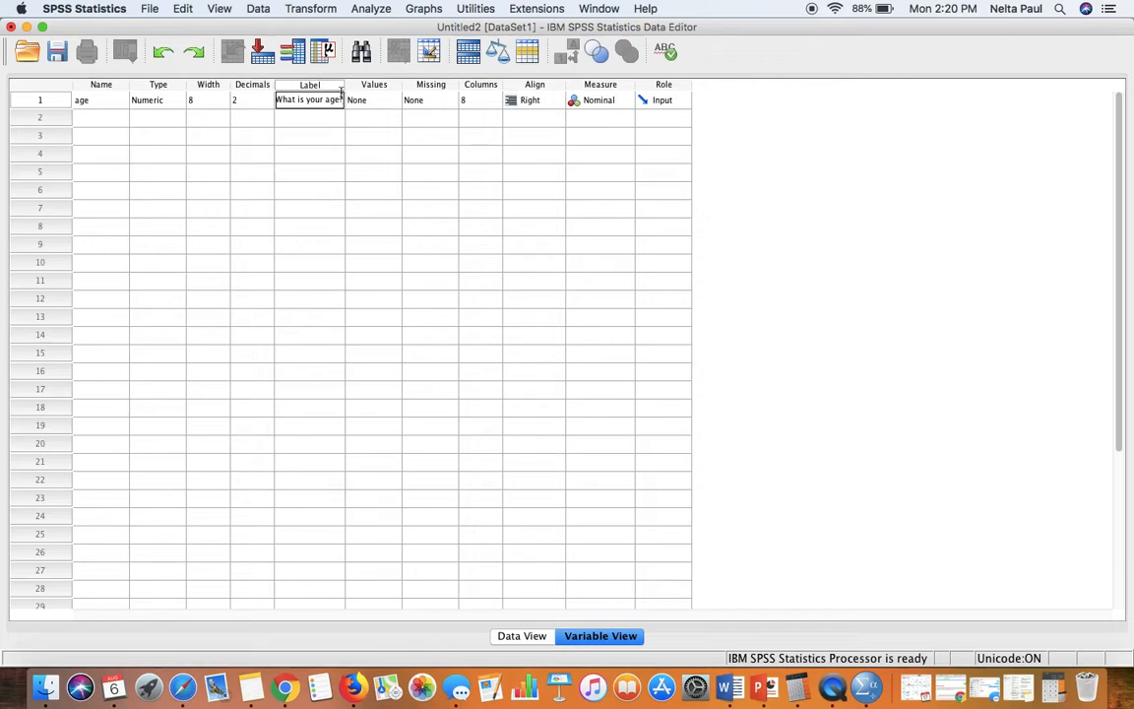
key("Return")
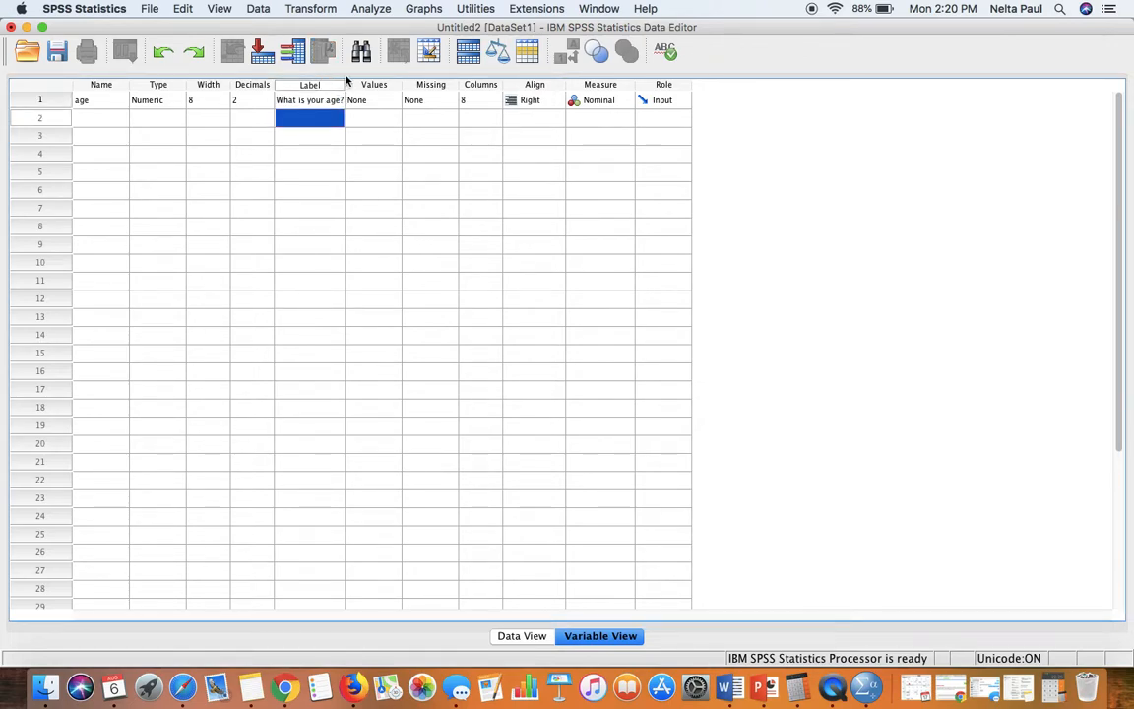
left_click_drag(343, 83, 370, 95)
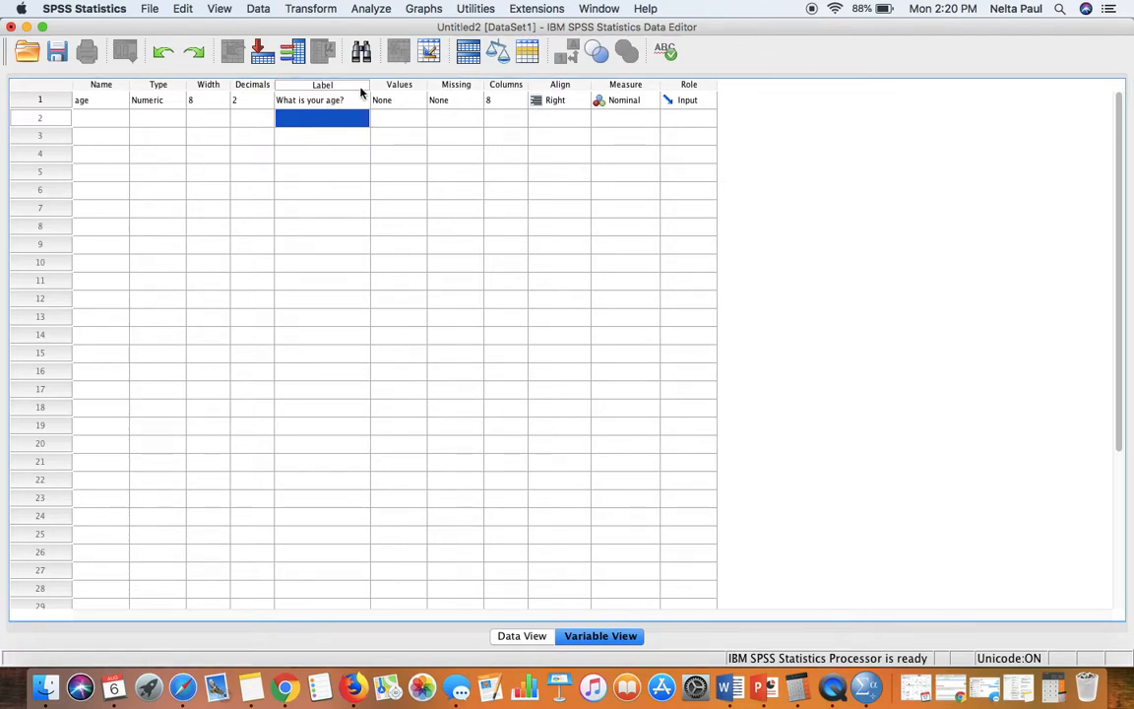
left_click(400, 104)
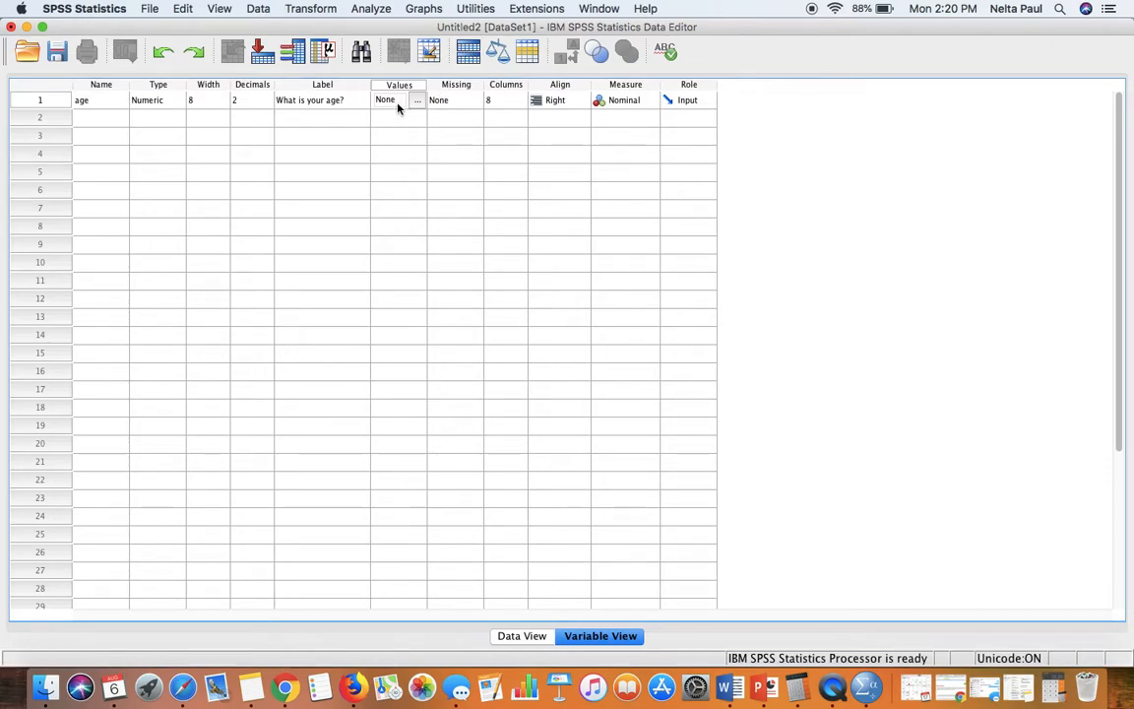
Add a second variable named ethnicity in the row below age.
left_click(103, 119)
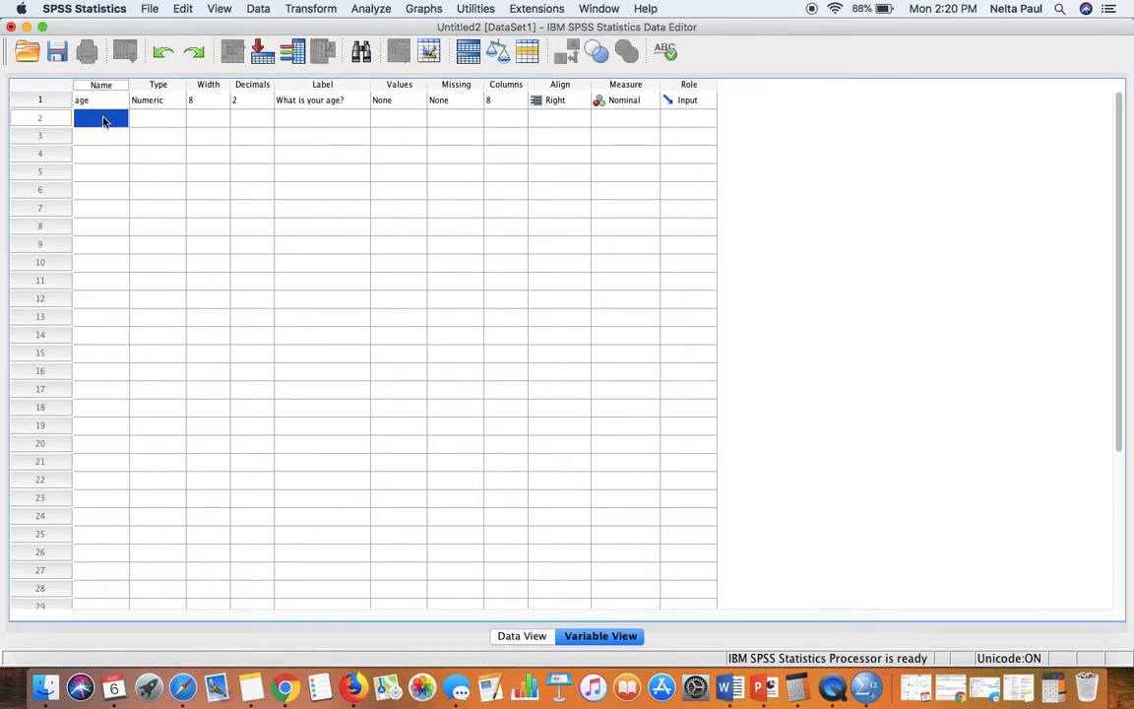
type("ethni")
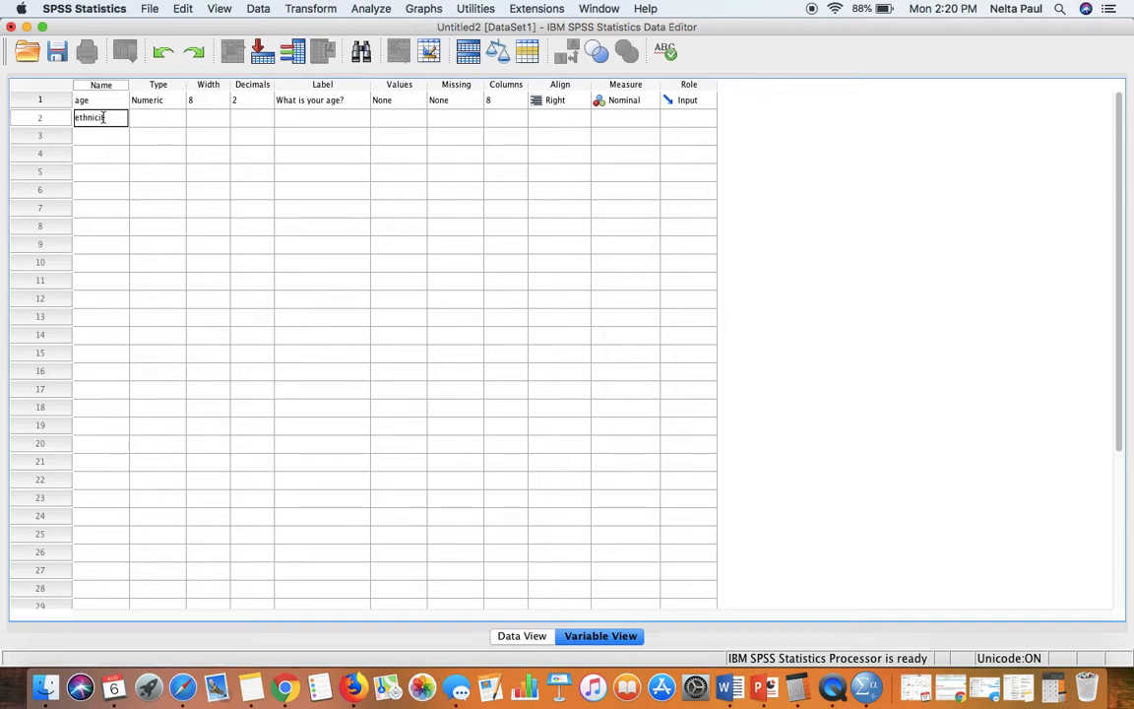
type("city")
key("Return")
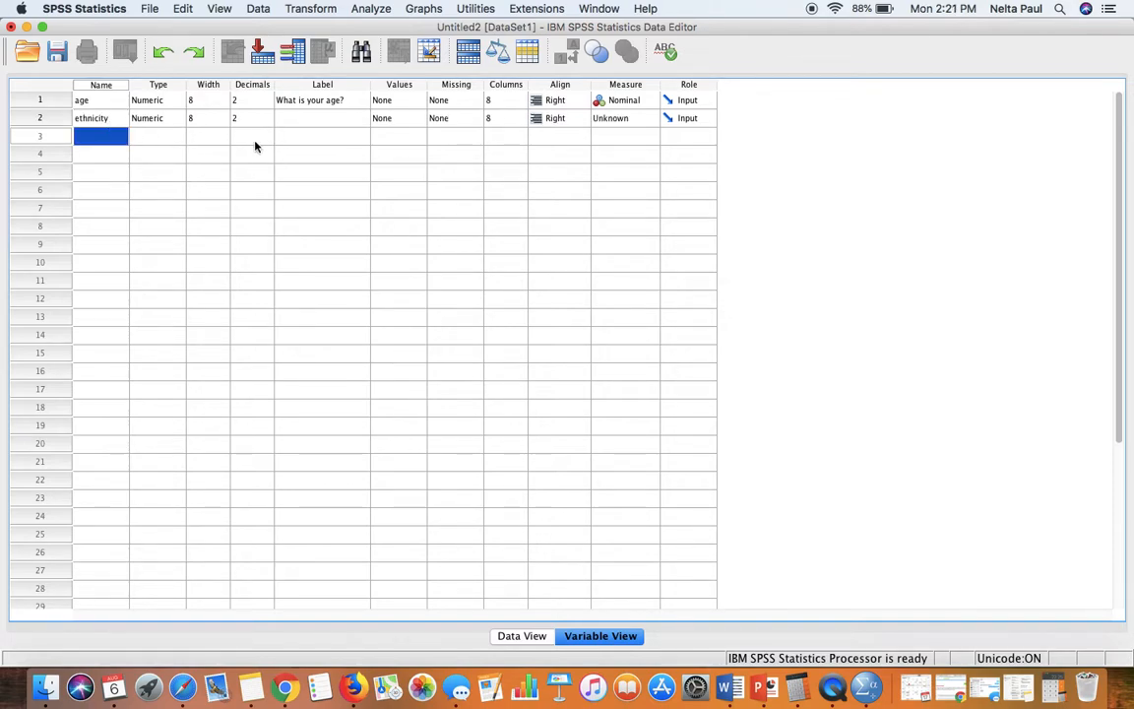
Label the ethnicity variable "What ethnic group do you most identify with?".
left_click(284, 118)
double_click(284, 117)
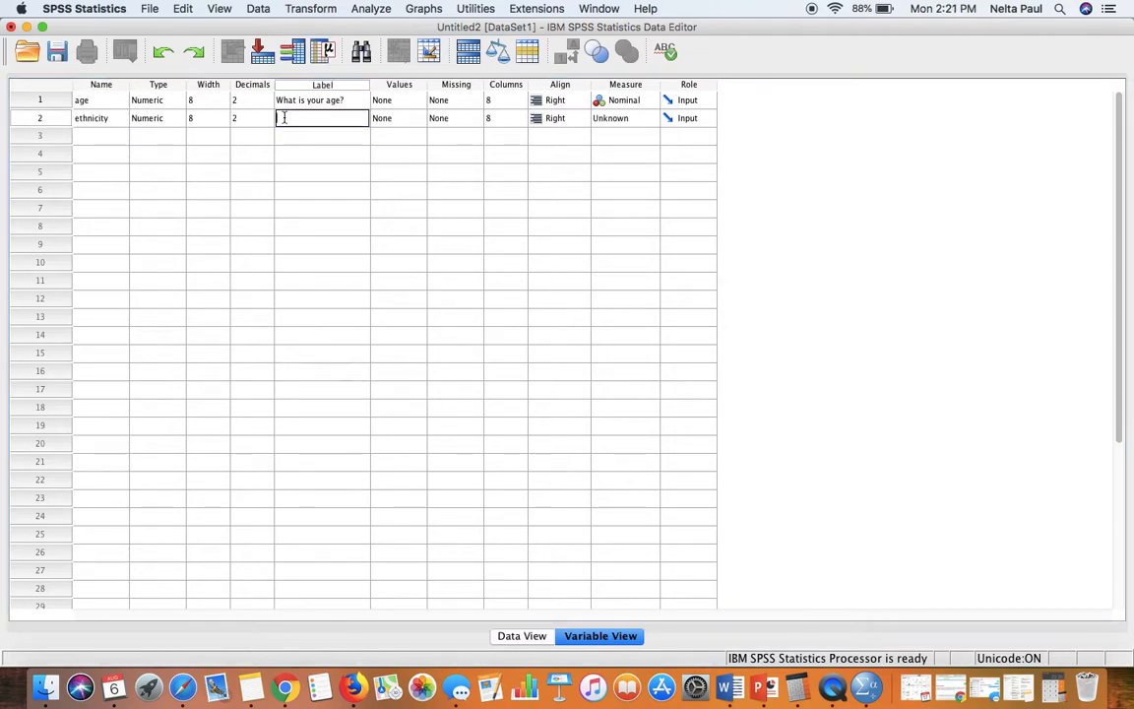
type("What ethnic group do yo")
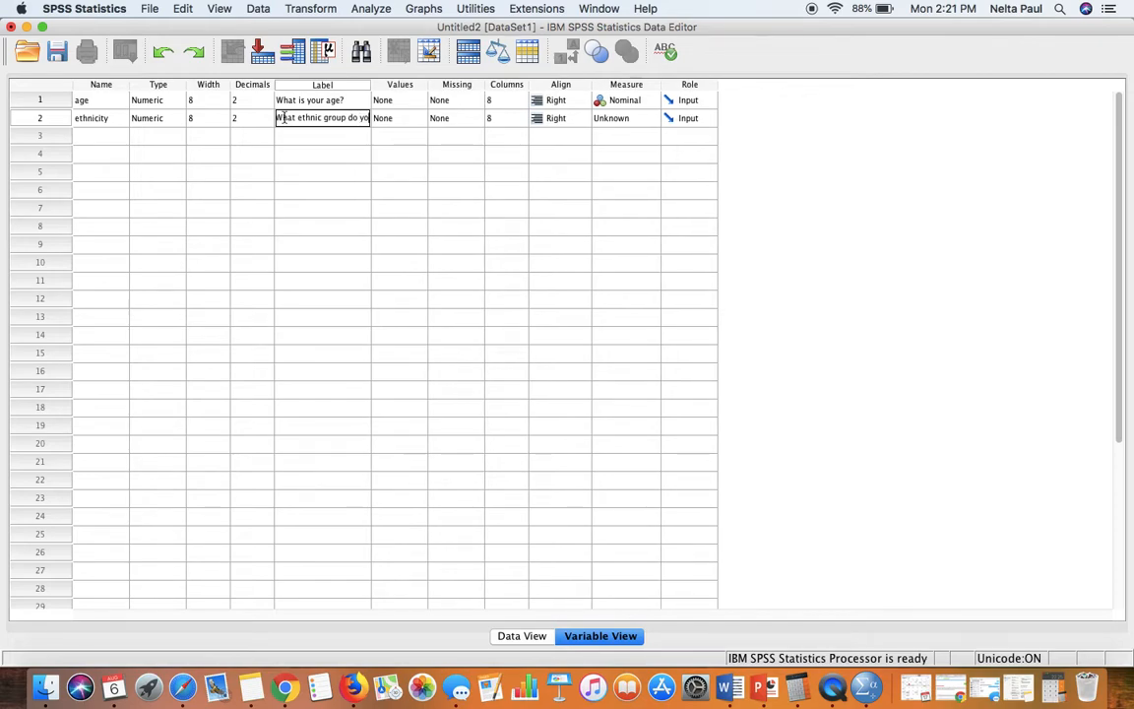
type("u most id")
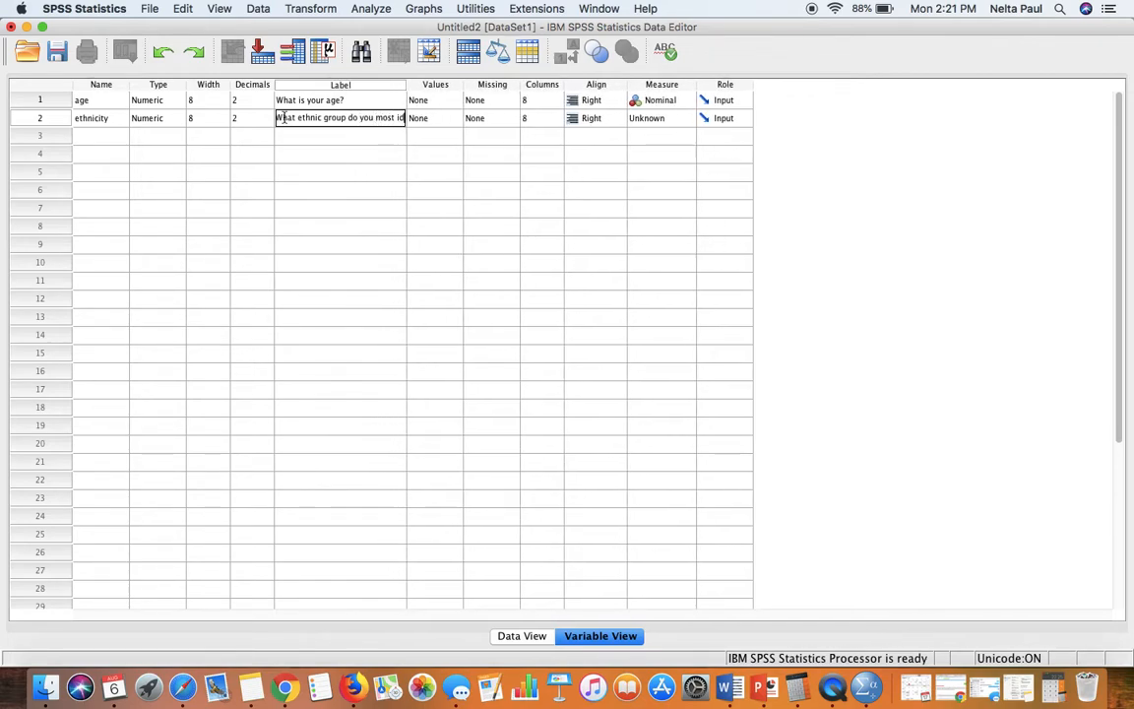
type("entify wi")
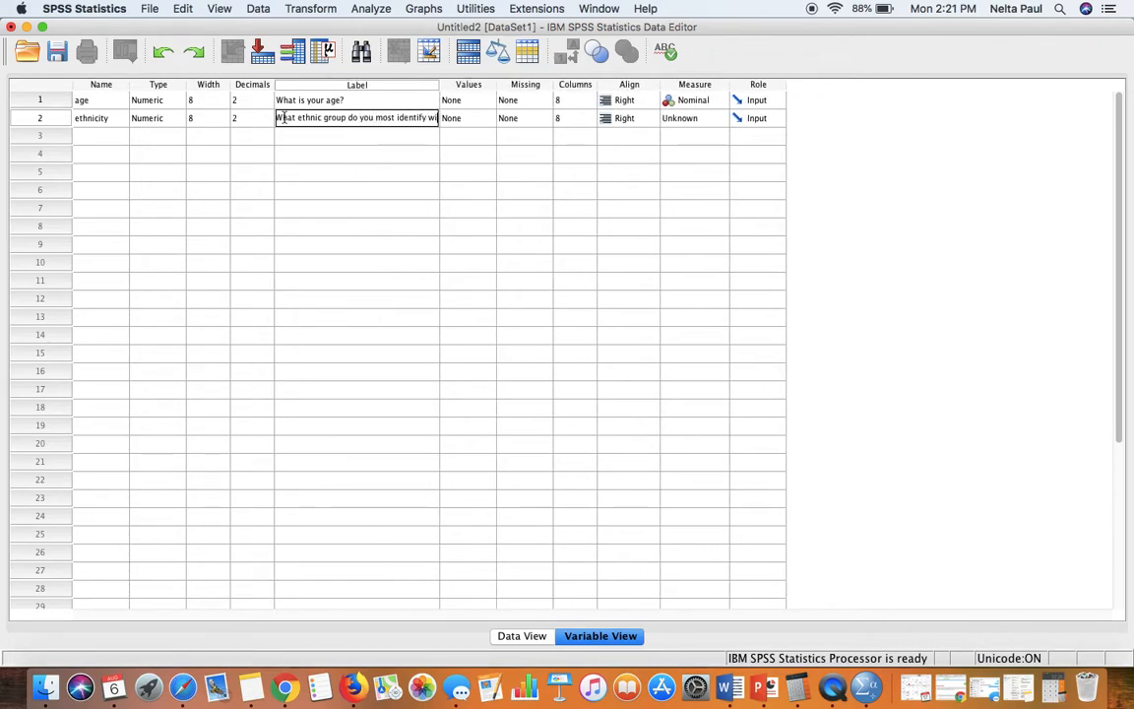
type("th?")
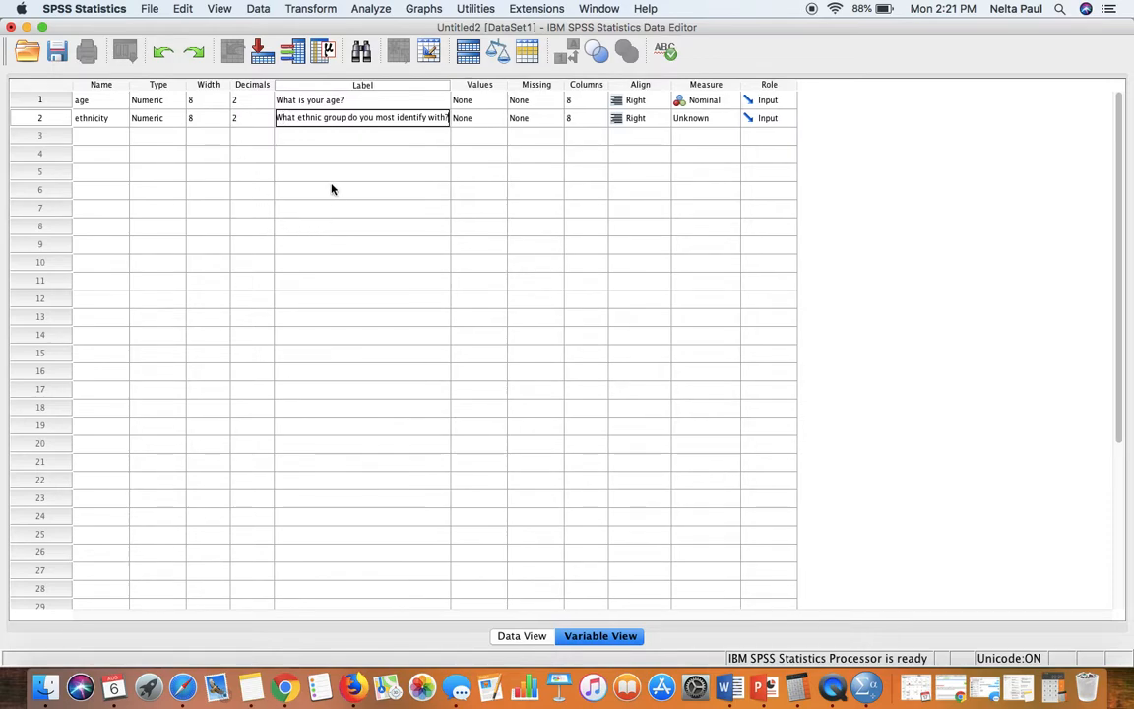
Add the value label 1 = "Black or African American" to the ethnicity variable.
left_click(481, 119)
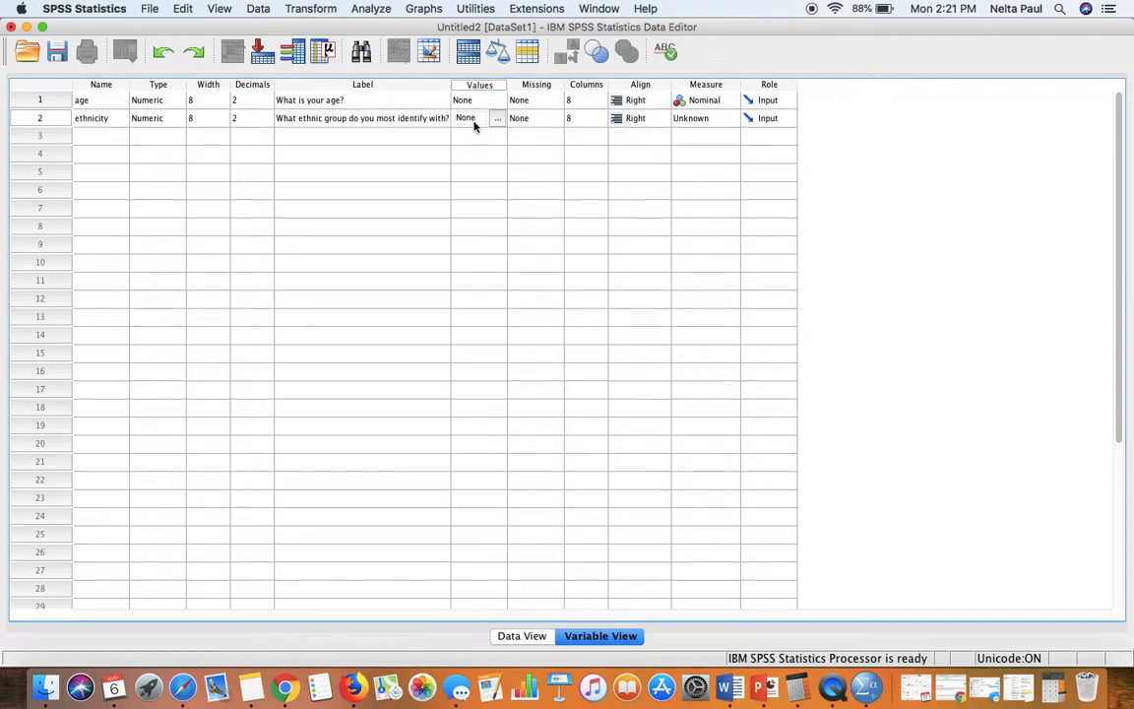
left_click(498, 121)
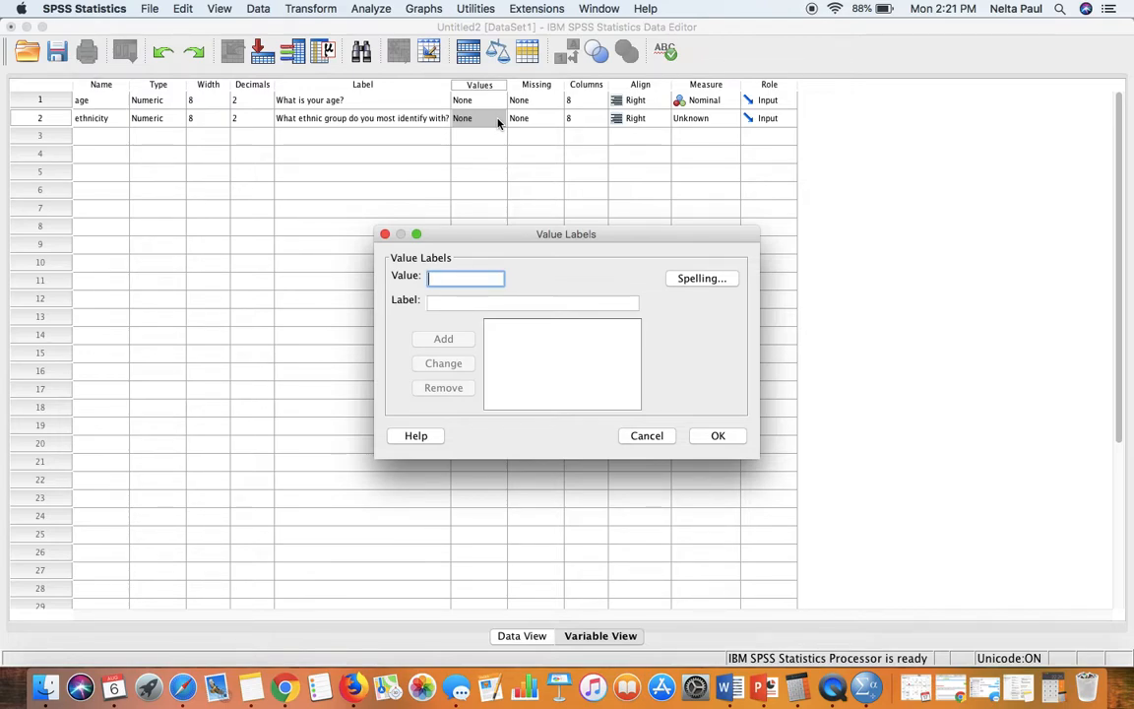
type("1")
key("Tab")
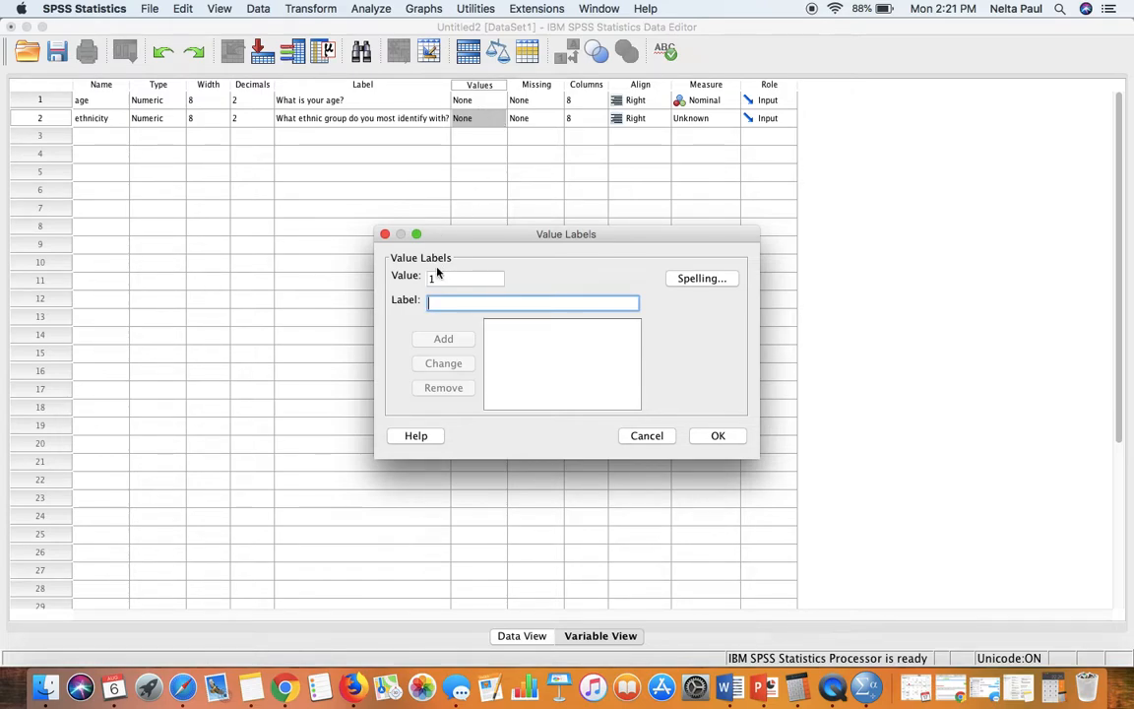
type("B")
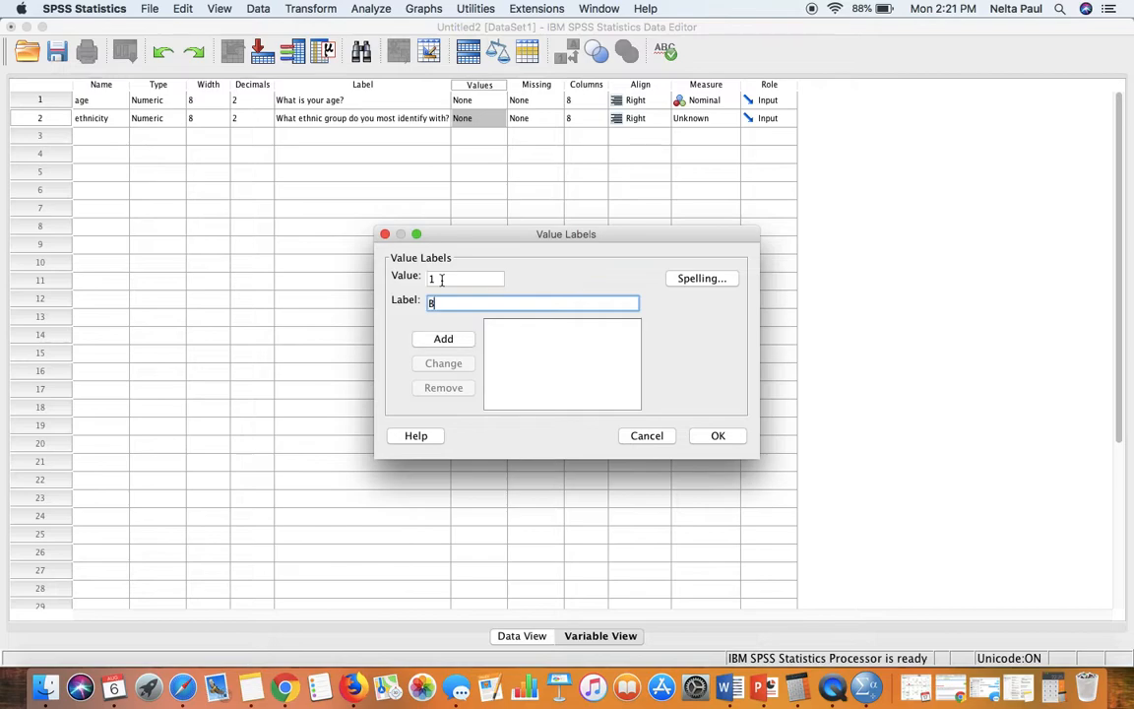
type("lack or")
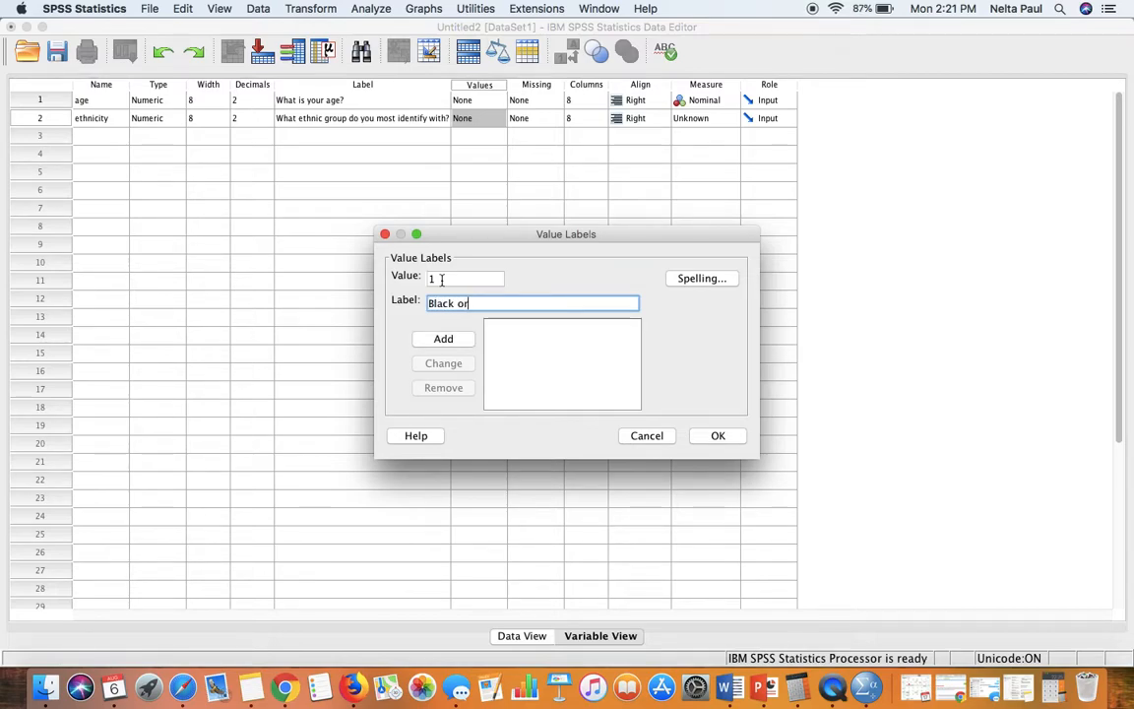
type(" Africican American")
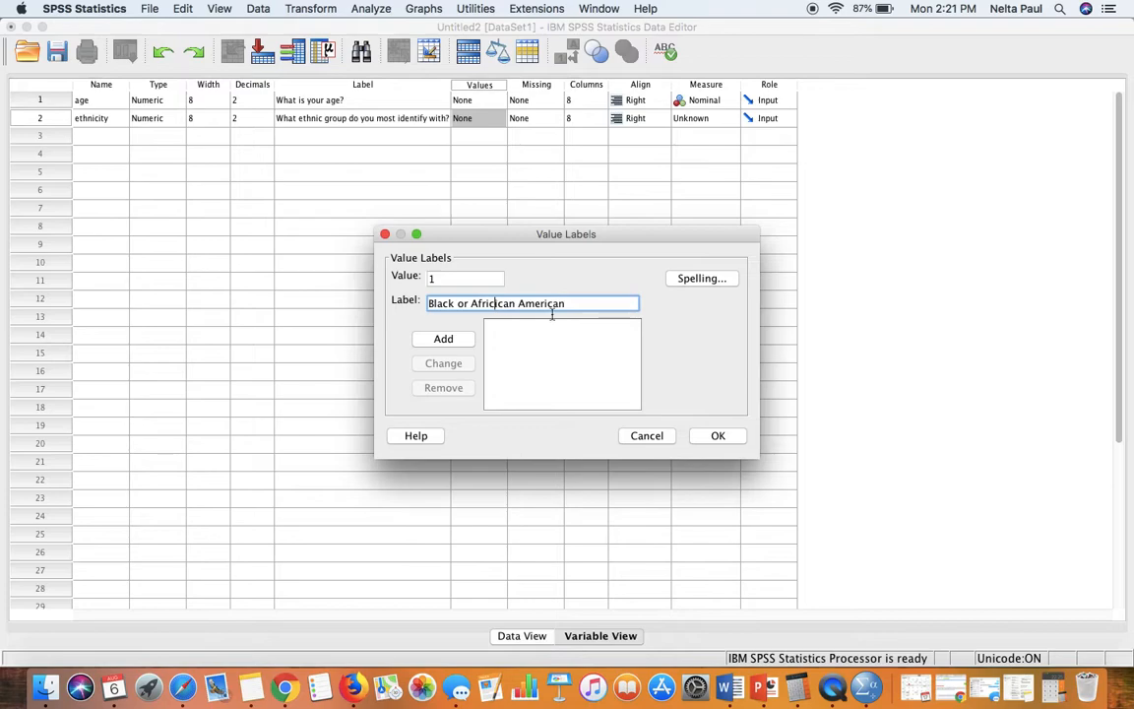
key("Delete")
key("BackSpace")
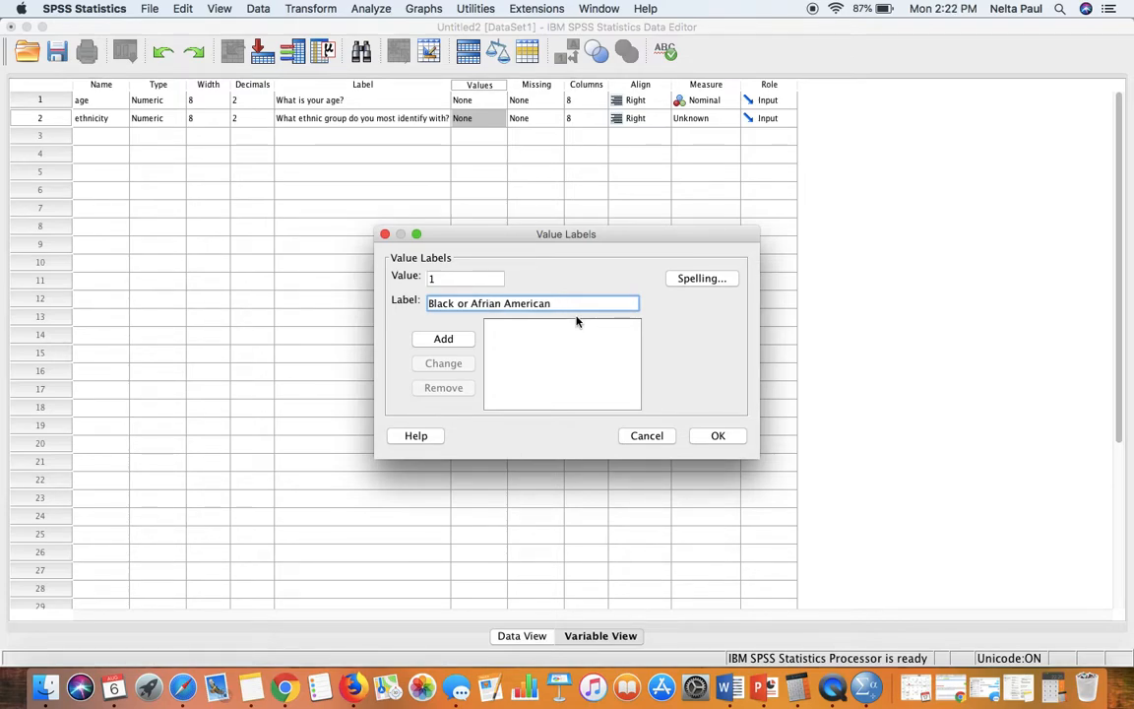
type("c")
key("Return")
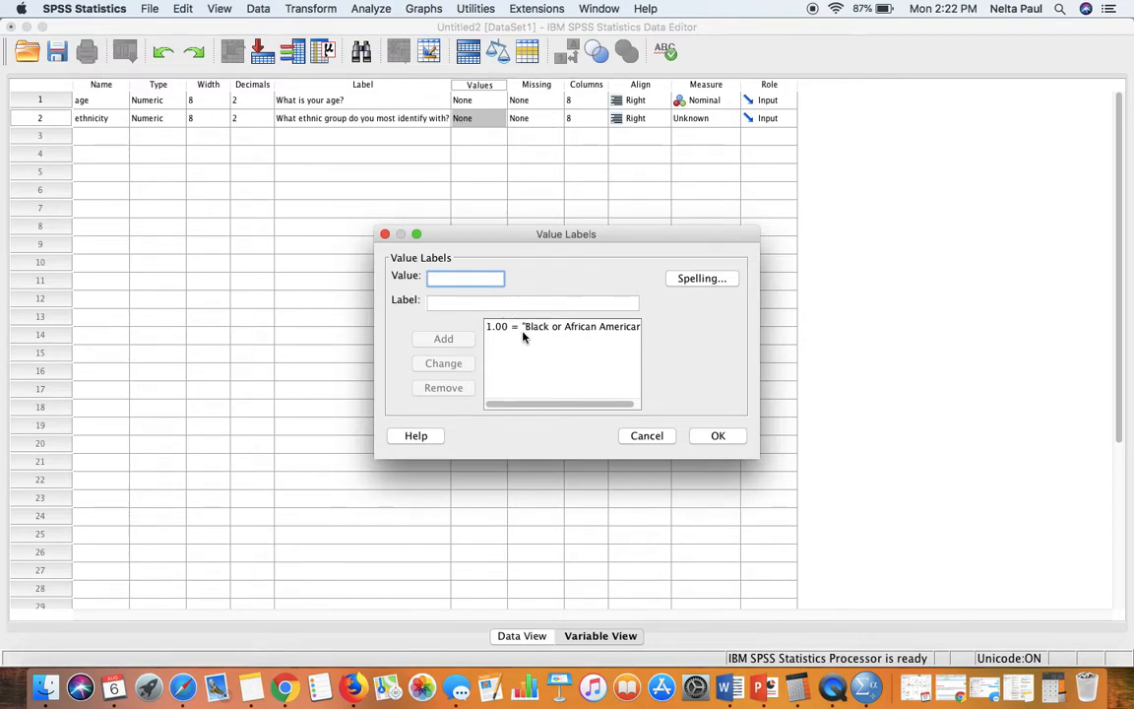
Add the value label 2 = "Hispanic, not Caucasian" for ethnicity.
type("2")
key("Tab")
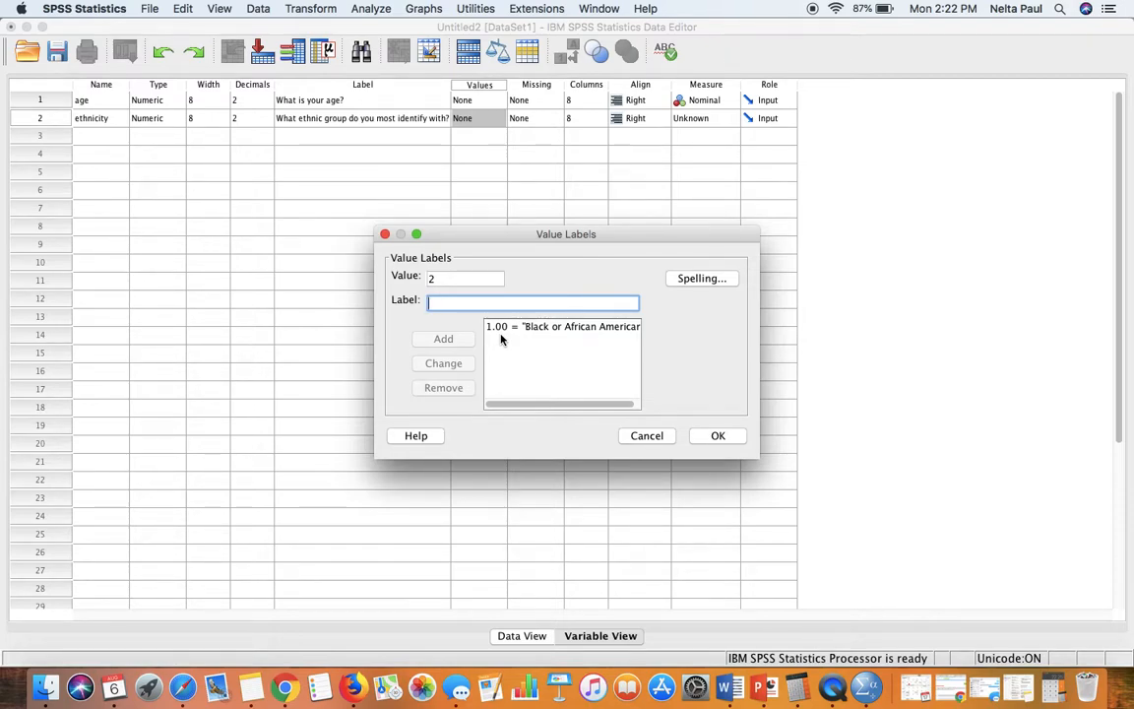
type("Hispanic")
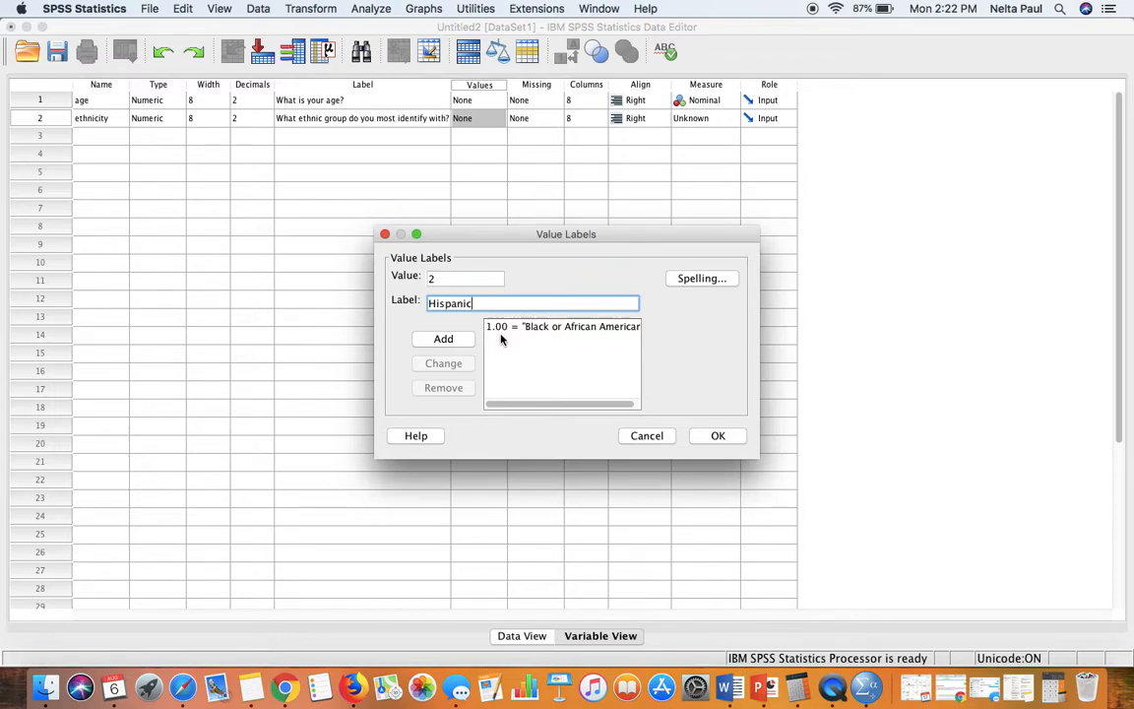
type(", not Cauc")
type("asian")
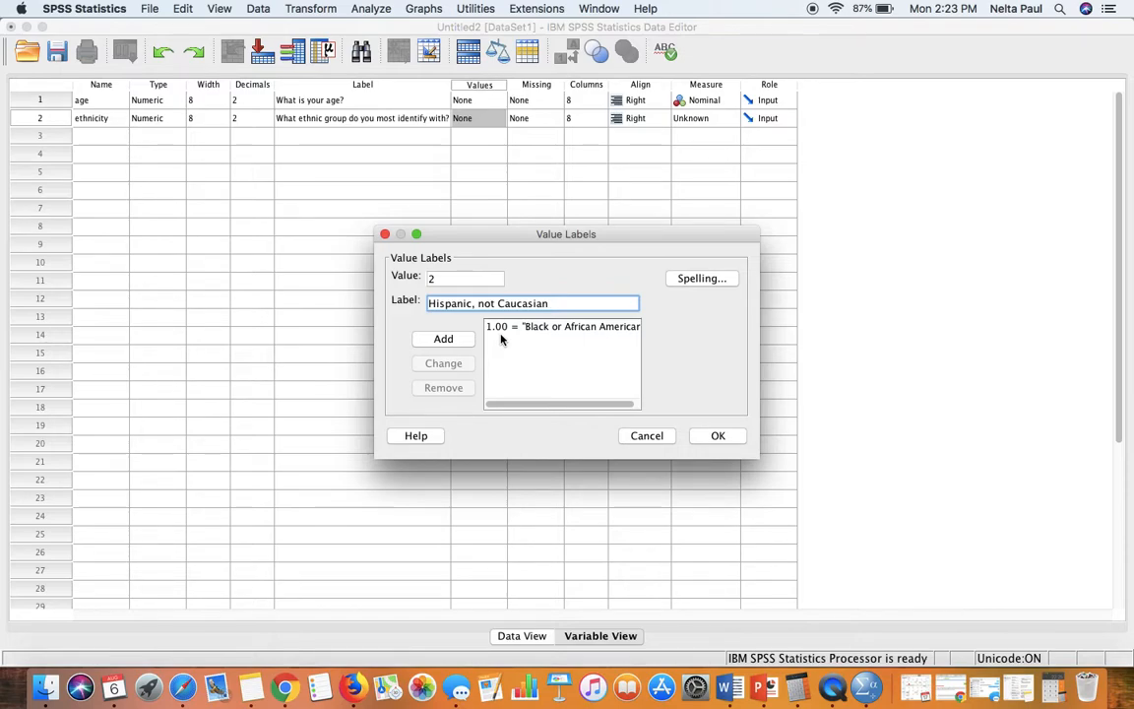
key("Return")
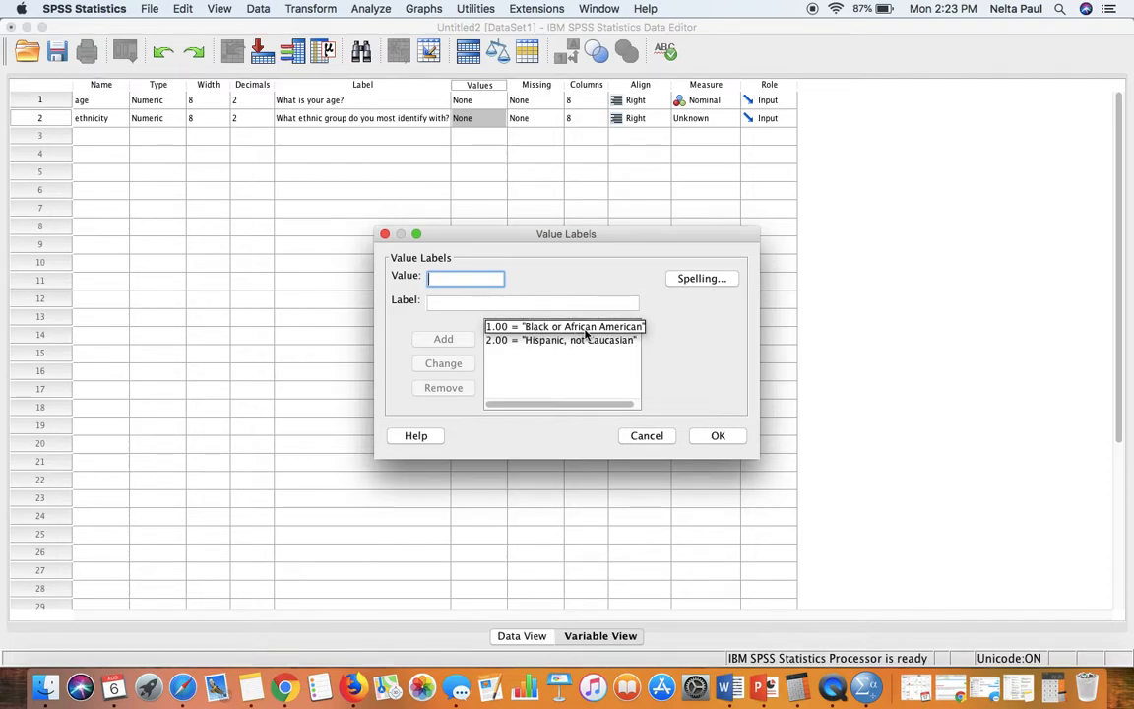
Add the value label 3 = "White or Caucasian" for ethnicity and apply the set of value labels.
type("3")
left_click(493, 311)
type("White or Ca")
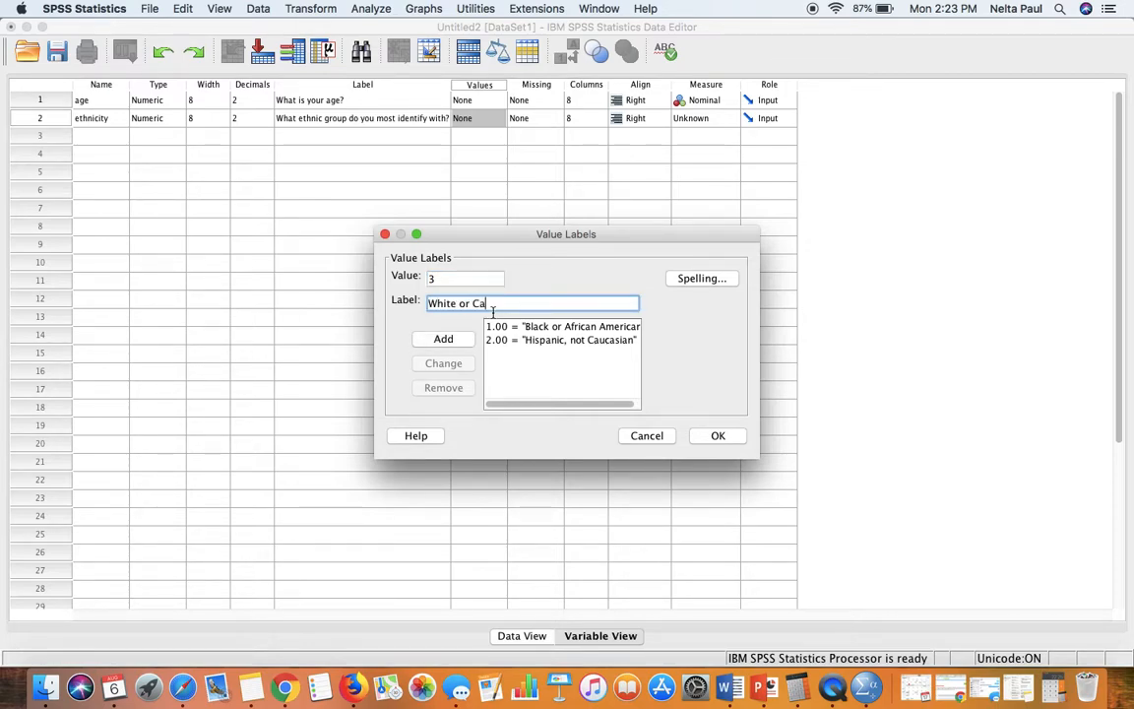
type("ucasian")
key("Return")
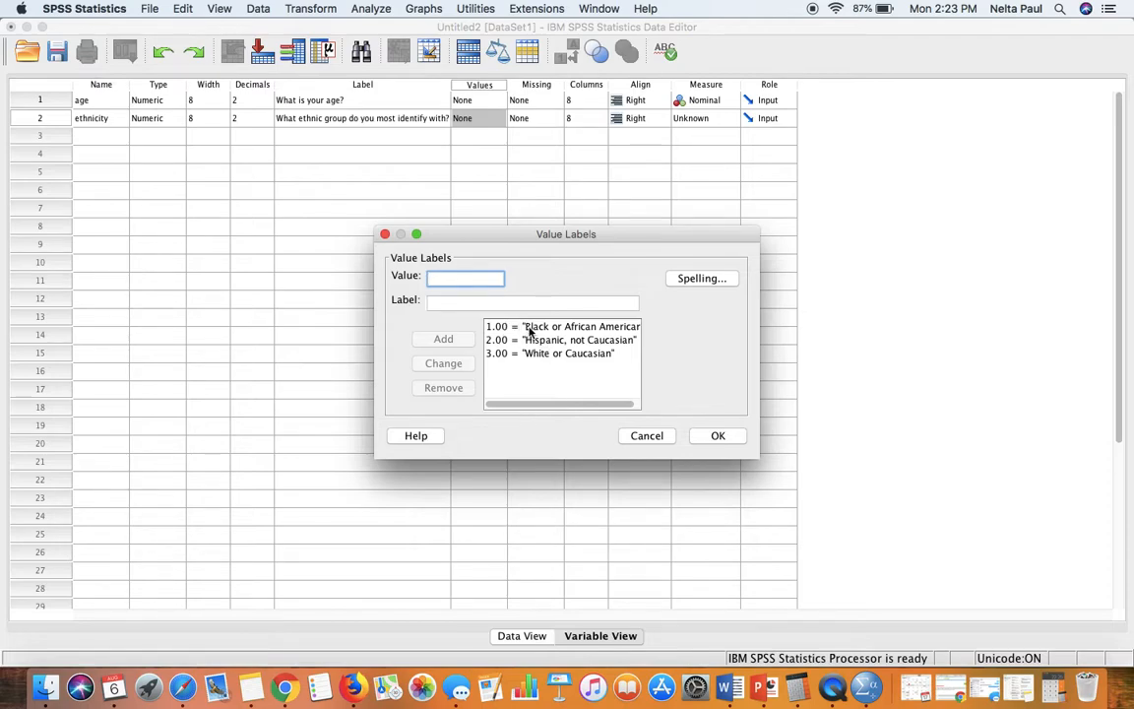
left_click(529, 359)
left_click(525, 360)
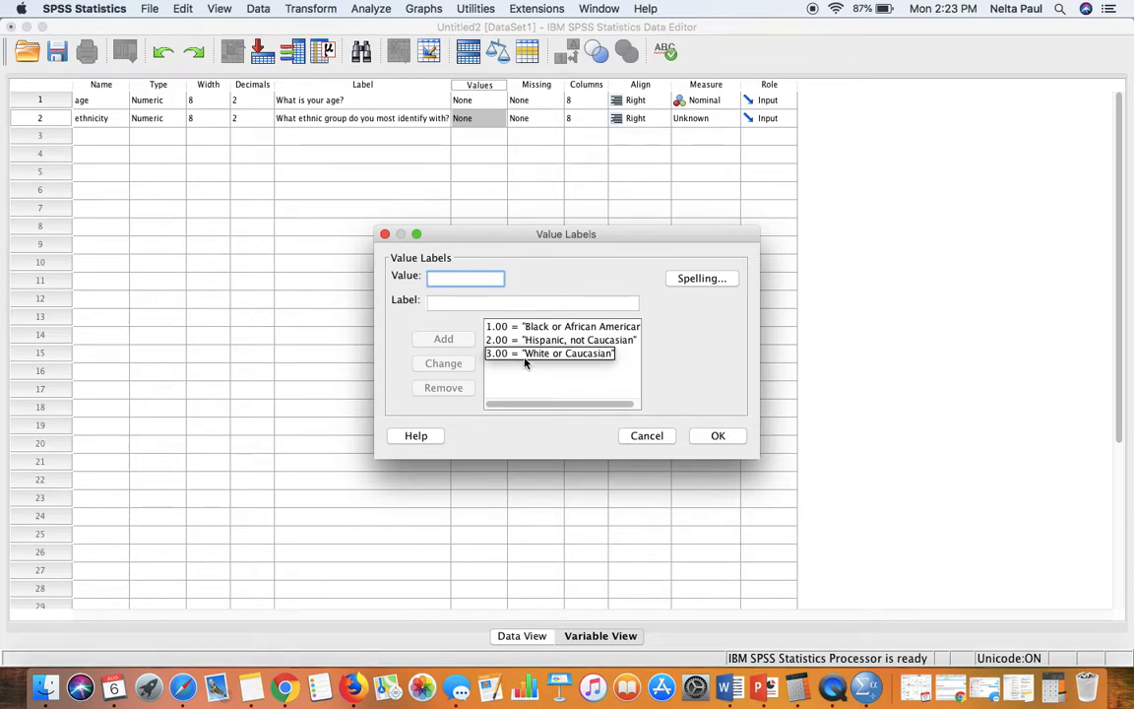
left_click(709, 438)
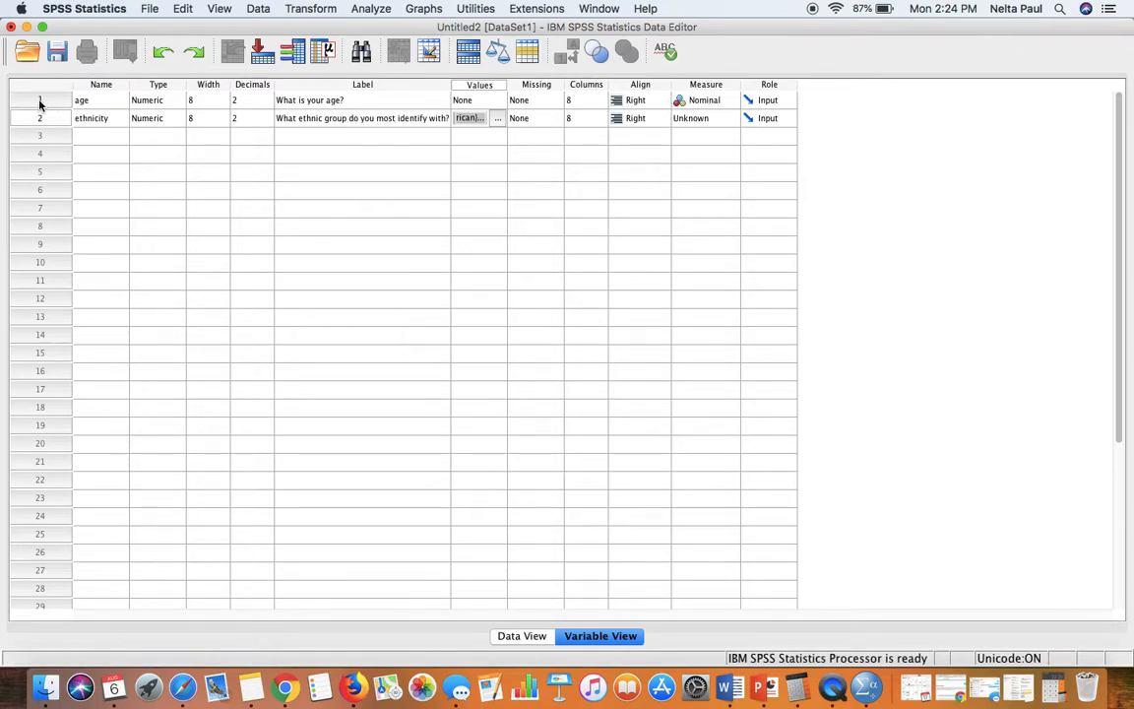
Set the measurement level to Scale for age and Nominal for ethnicity.
left_click(726, 102)
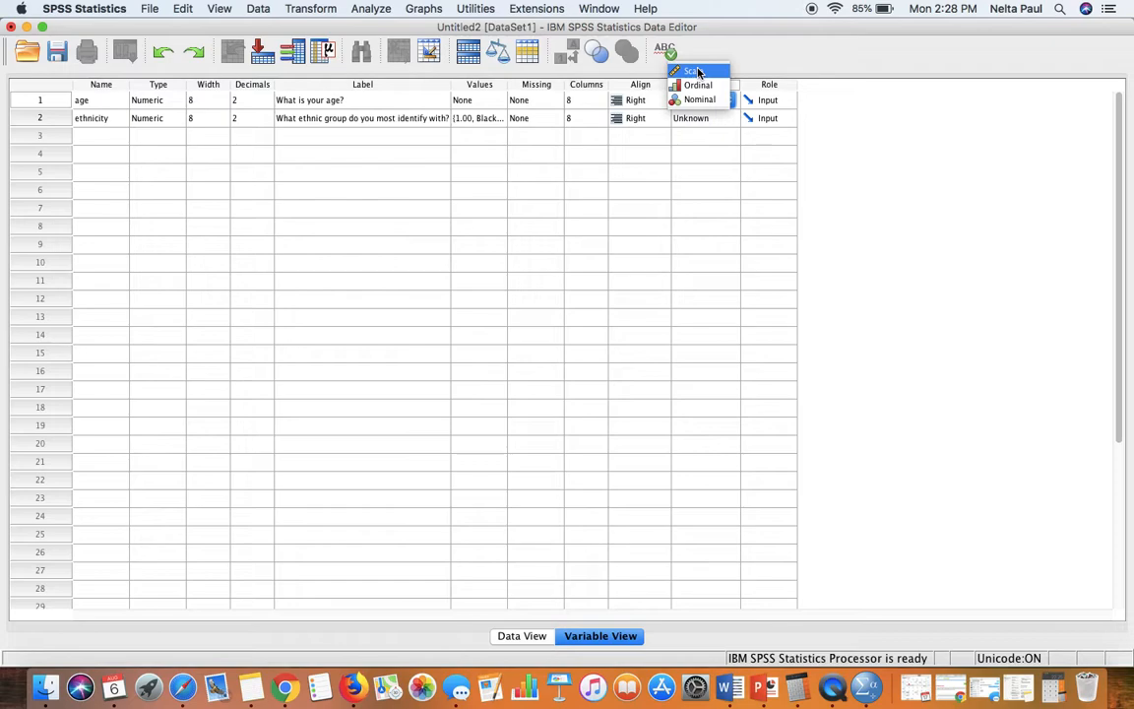
left_click(699, 73)
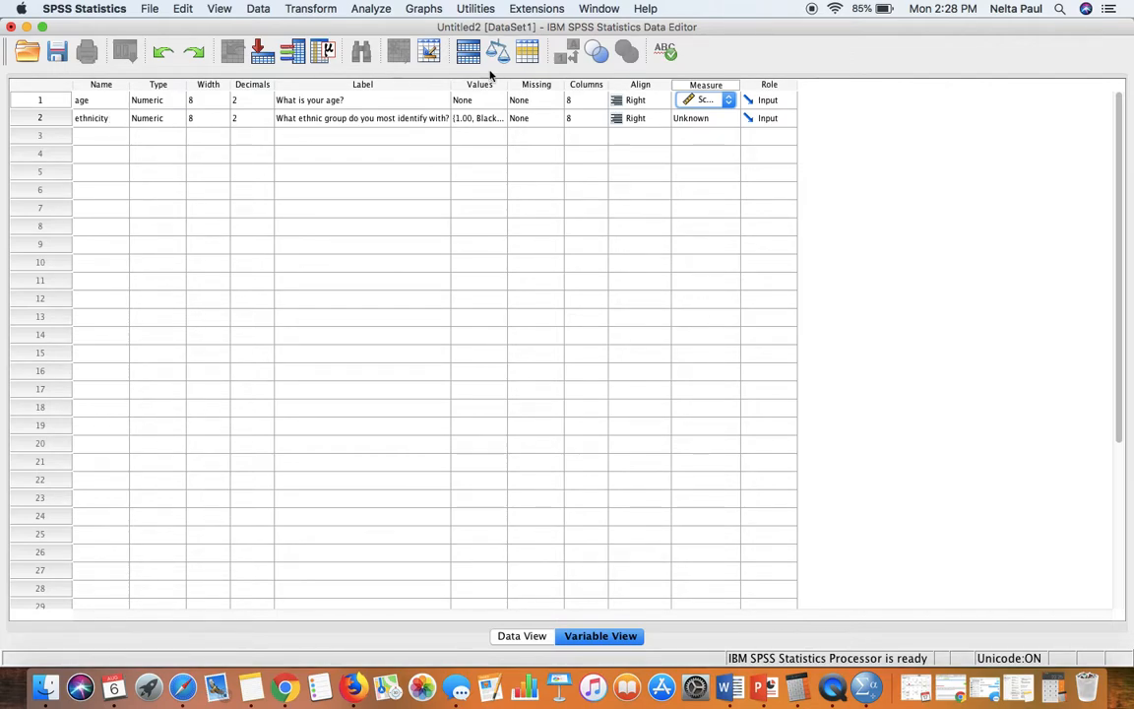
left_click(736, 118)
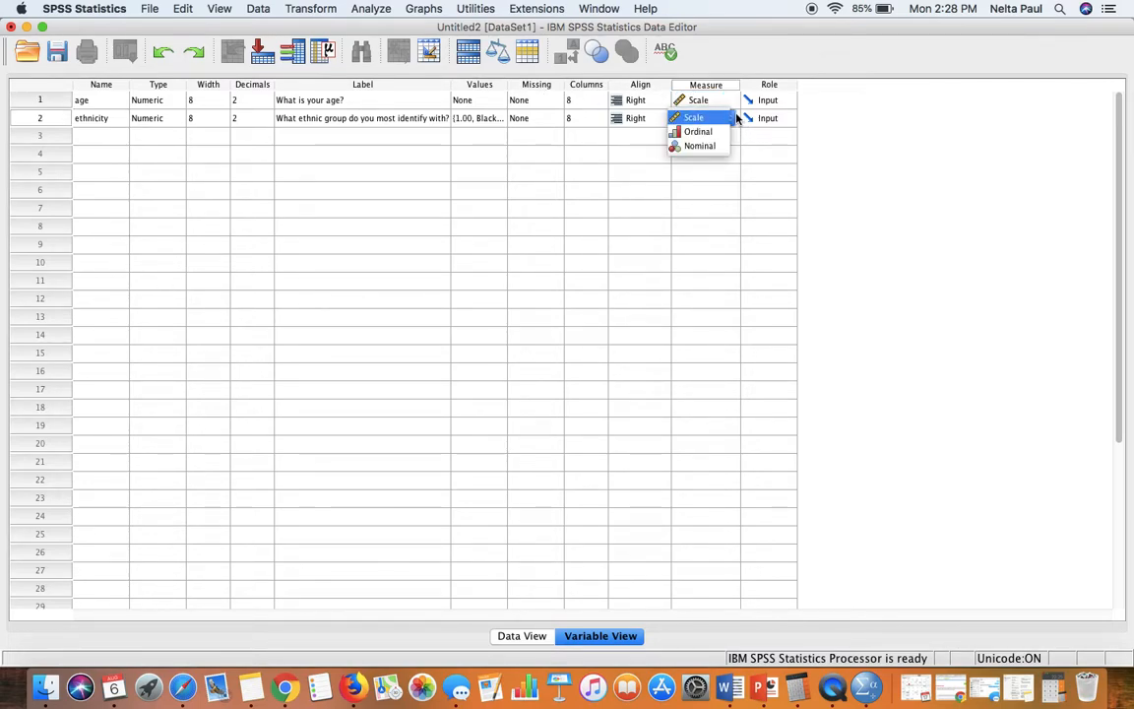
left_click(689, 148)
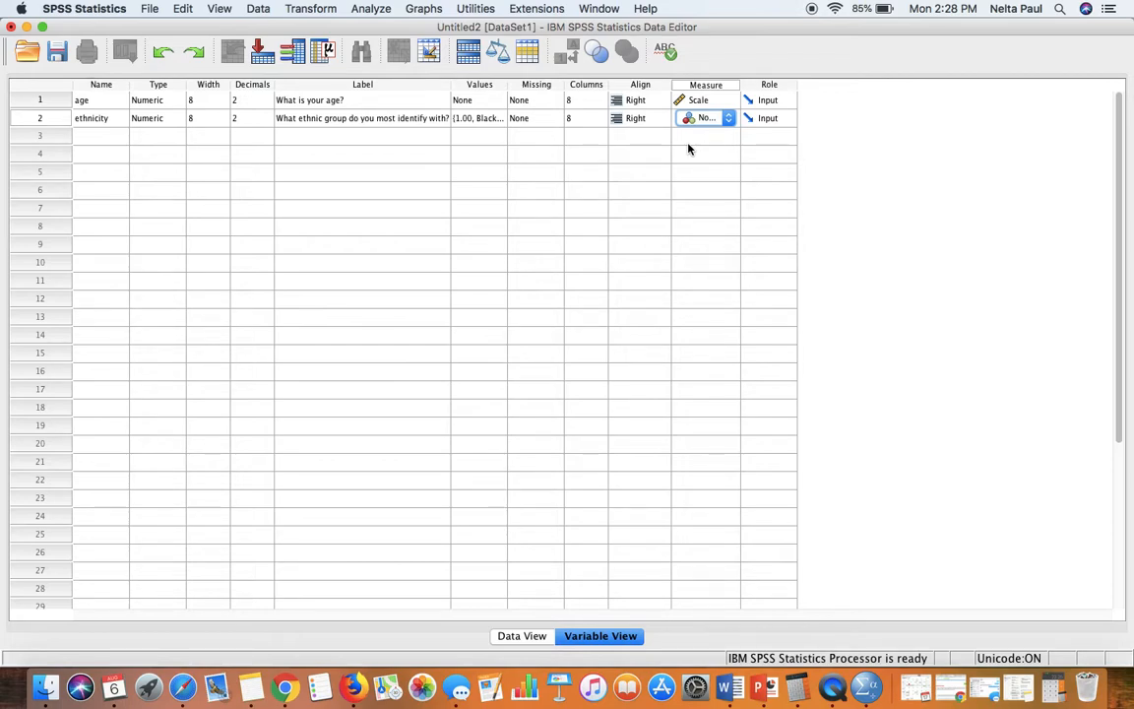
Add a third variable named gender below ethnicity and label it "What gender do you most identify with?".
left_click(97, 134)
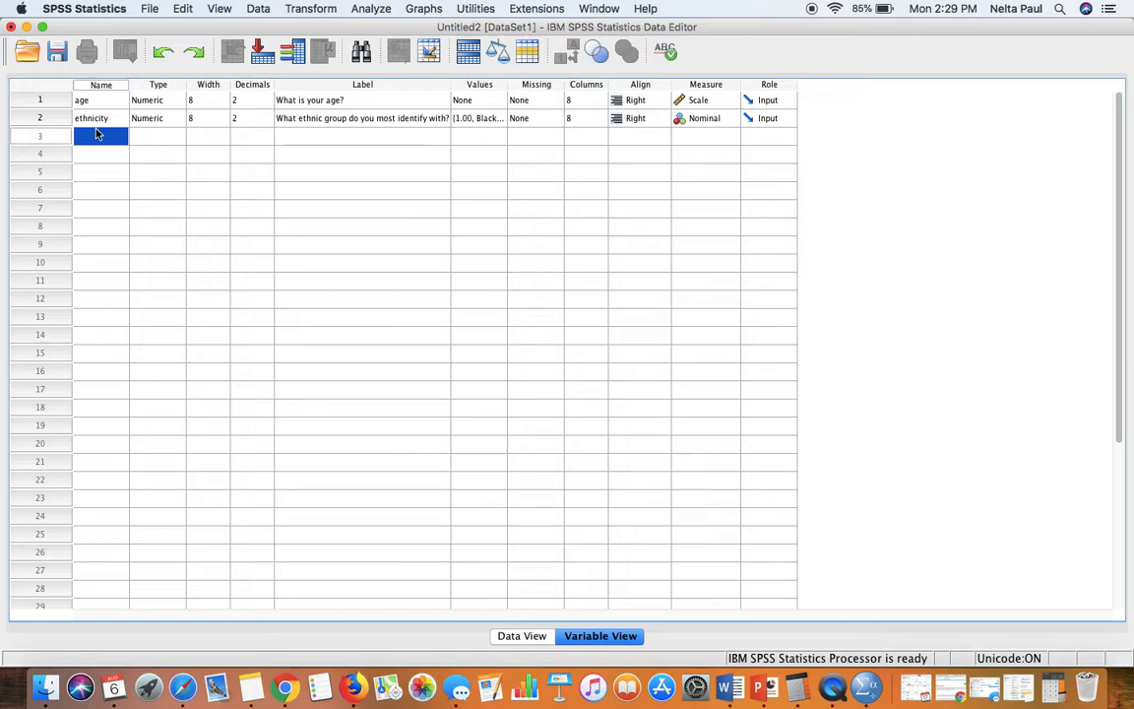
type("gender")
key("Tab")
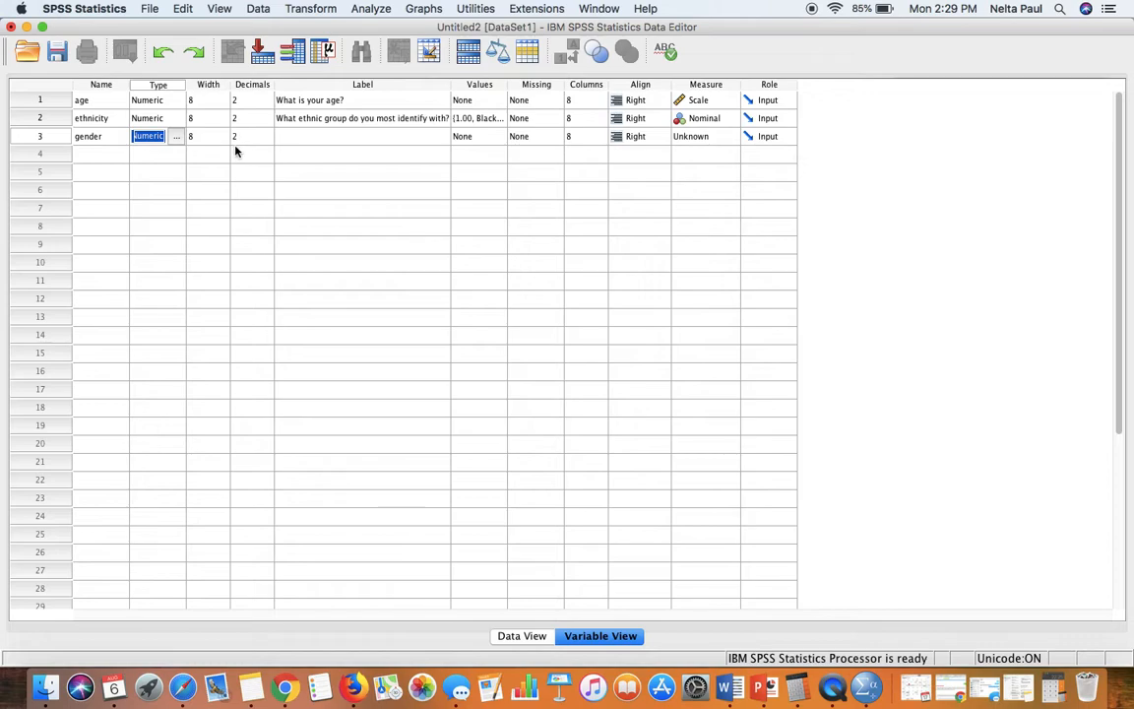
left_click(286, 141)
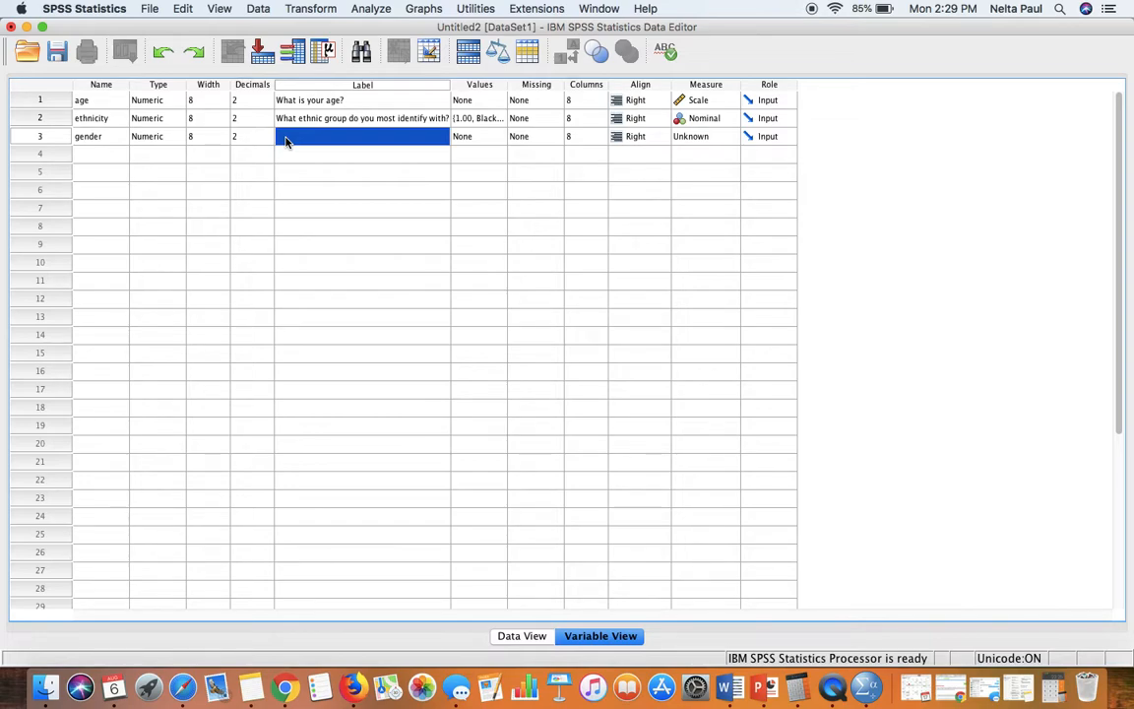
type("What")
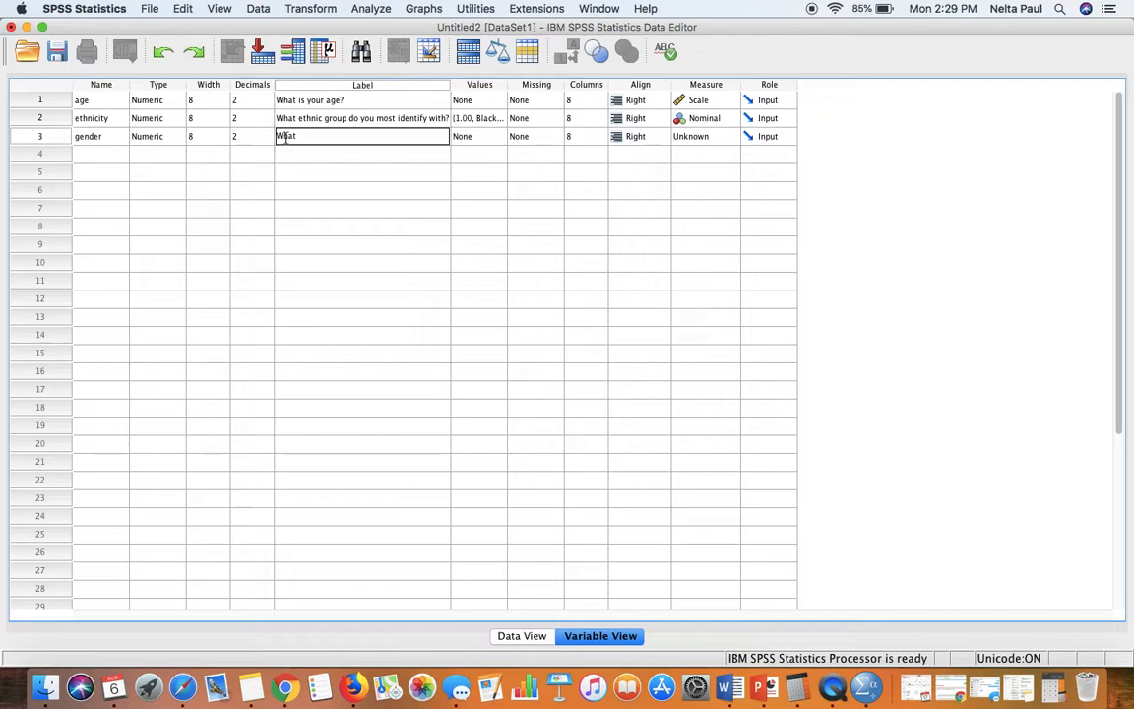
type(" gender do you most id")
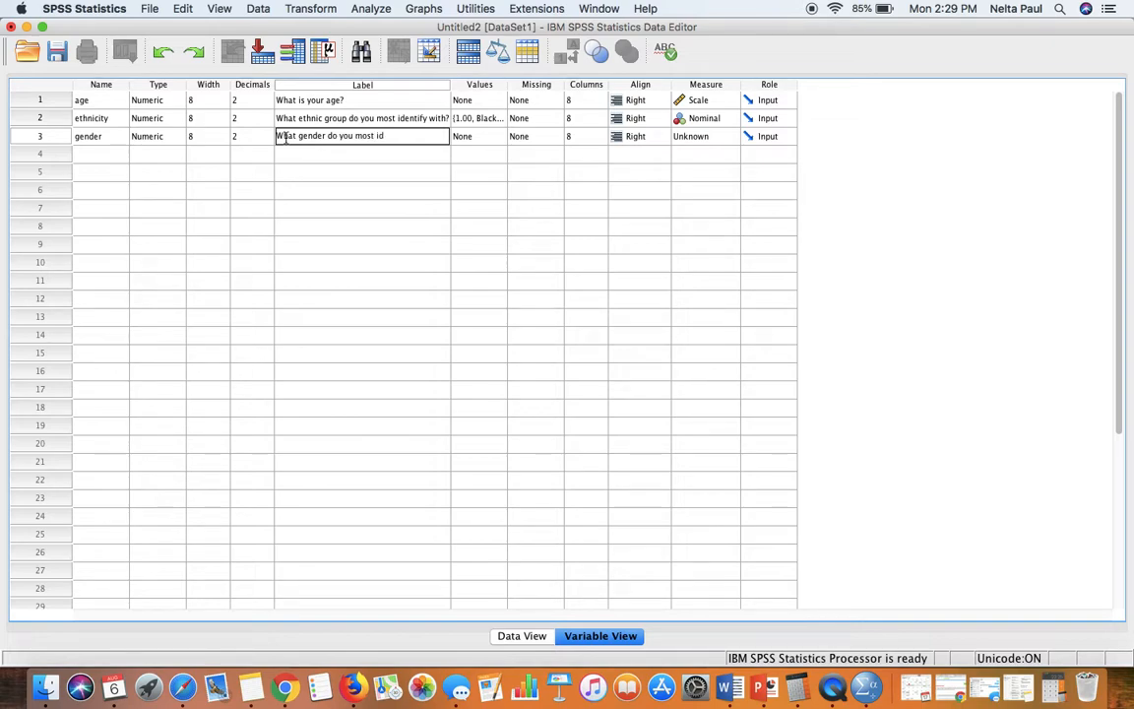
type("entify with?")
Add the value labels 1 = "Male" and 2 = "Female" to the gender variable.
double_click(499, 138)
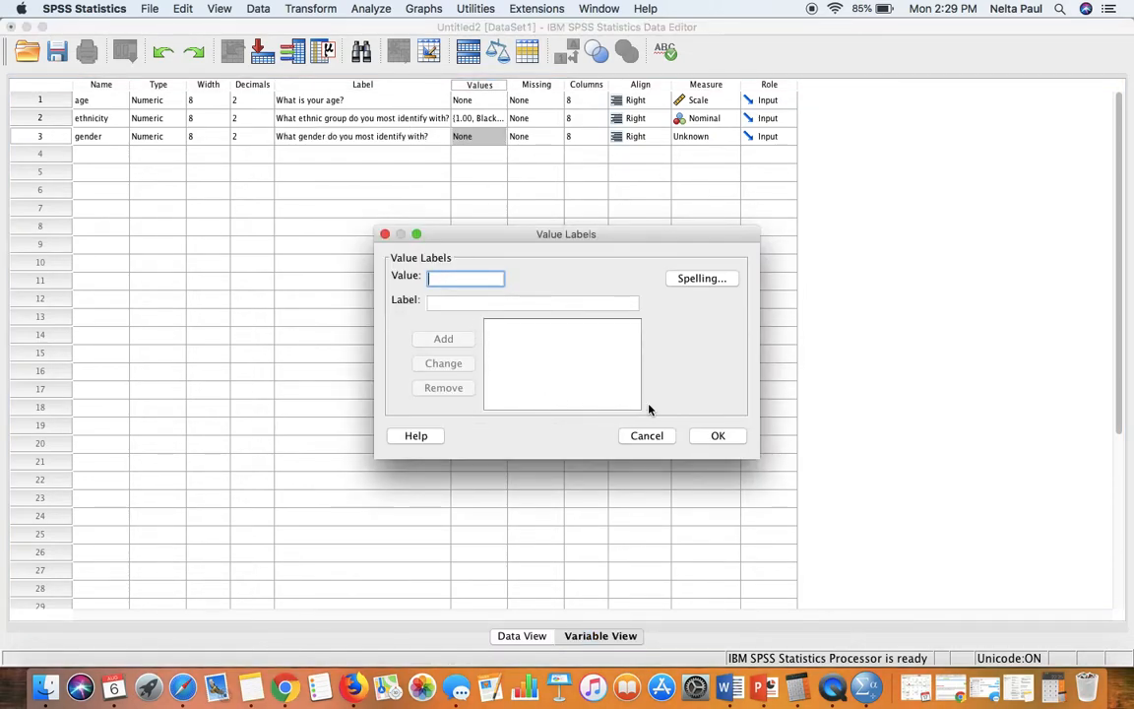
type("1")
key("Tab")
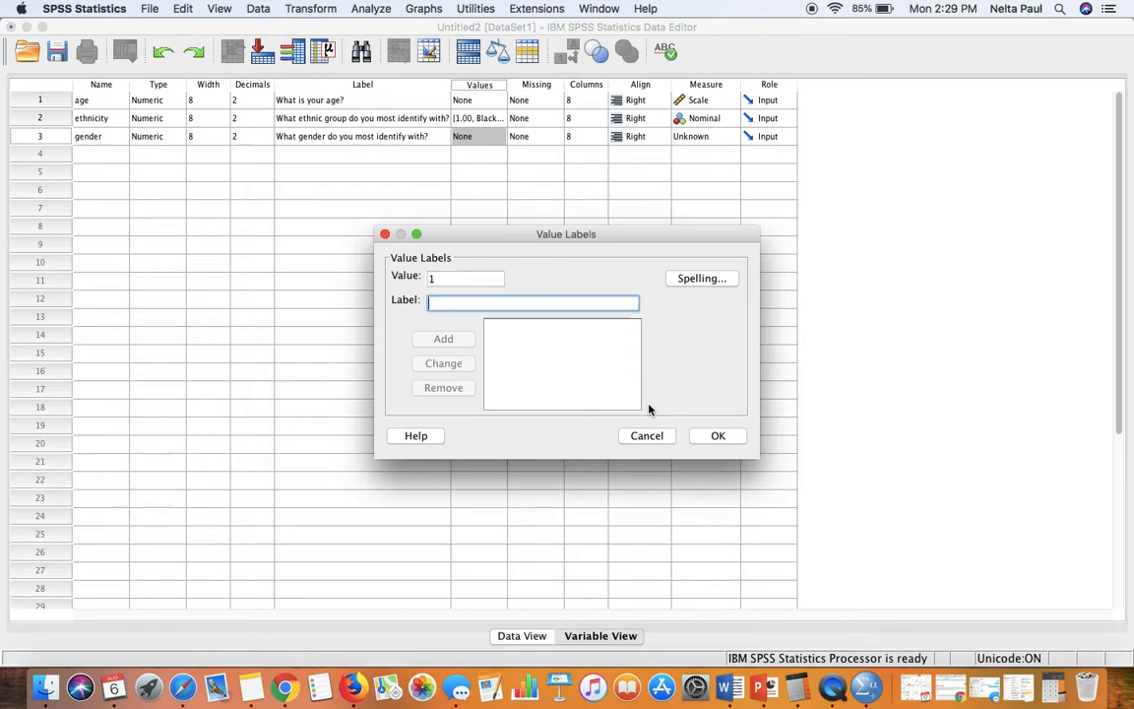
type("Male")
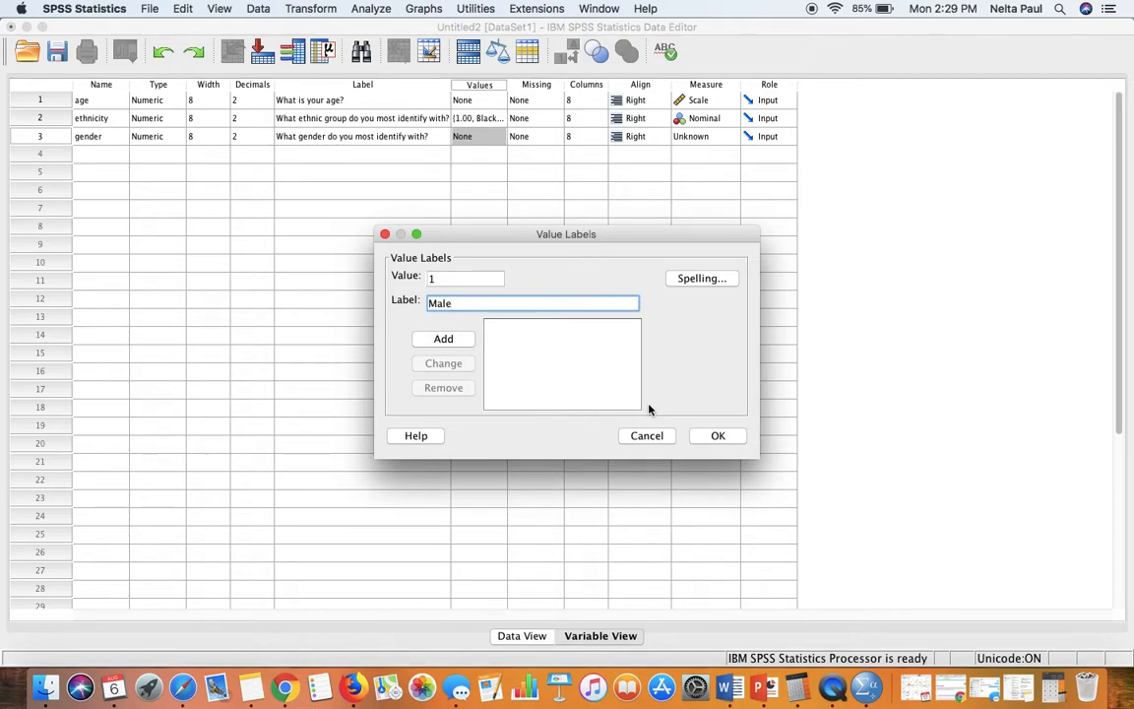
key("Return")
type("2")
key("Tab")
type("Female")
key("Return")
Add the value label 3 = "Transgender" for gender.
type("3")
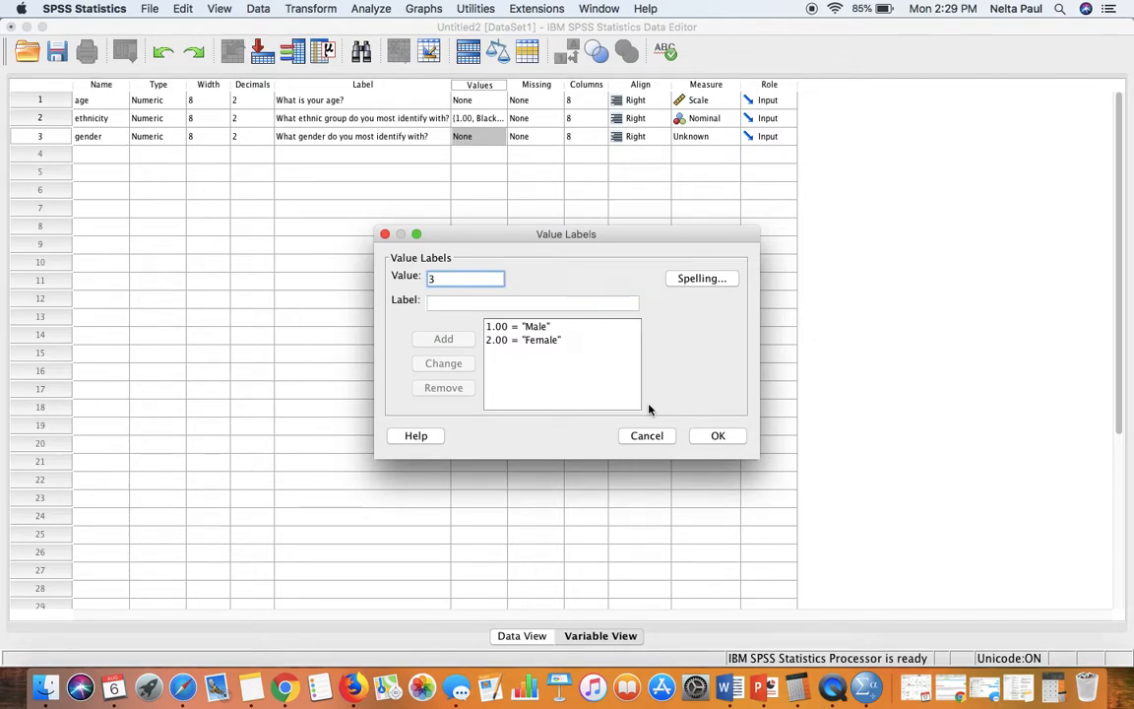
key("Tab")
type("Trans")
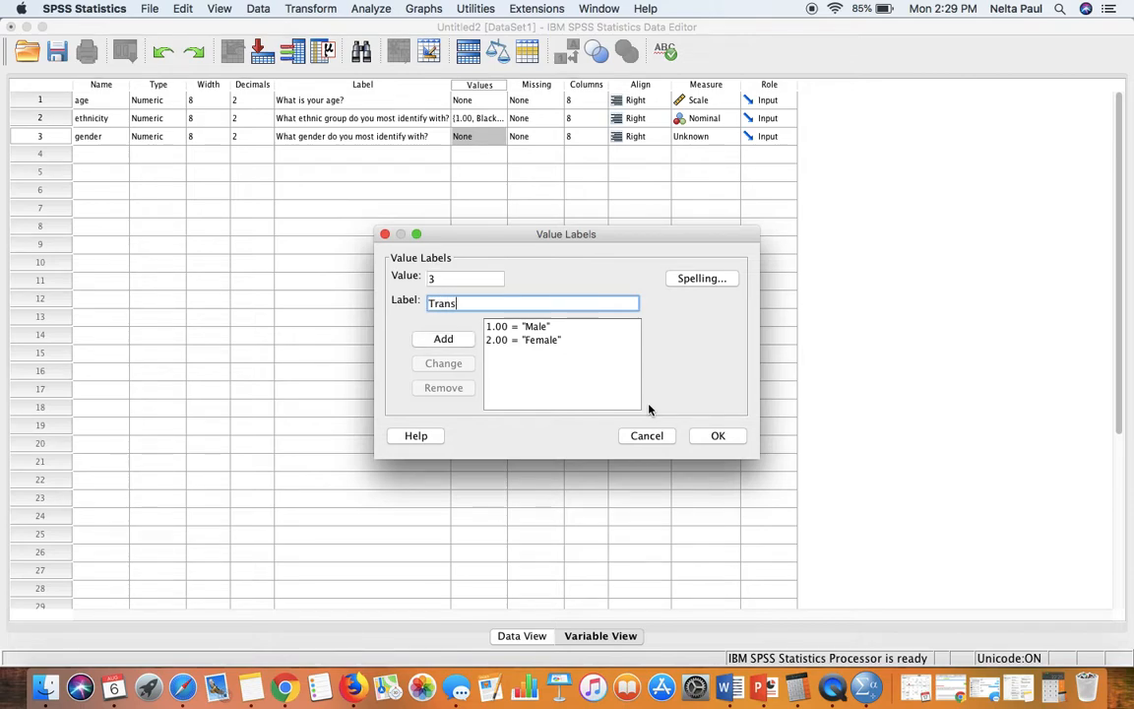
type("gender")
key("Return")
Add the value label 4 = "Prefer not to answer" for gender and apply the set of value labels.
type("4")
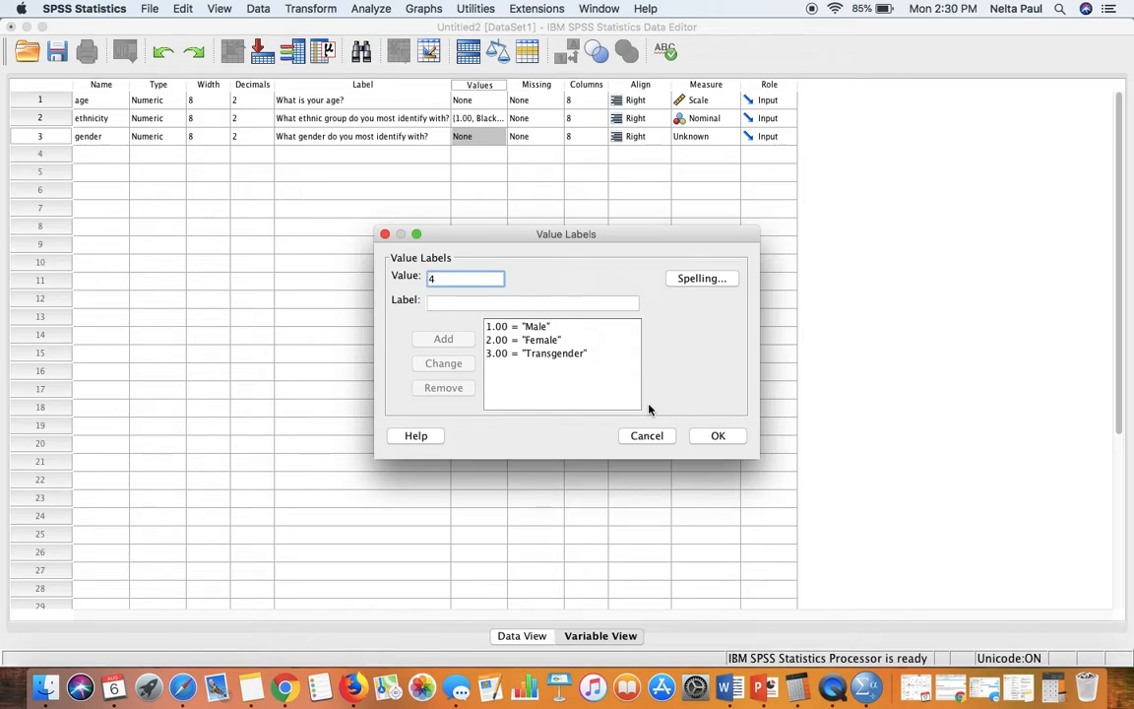
key("Tab")
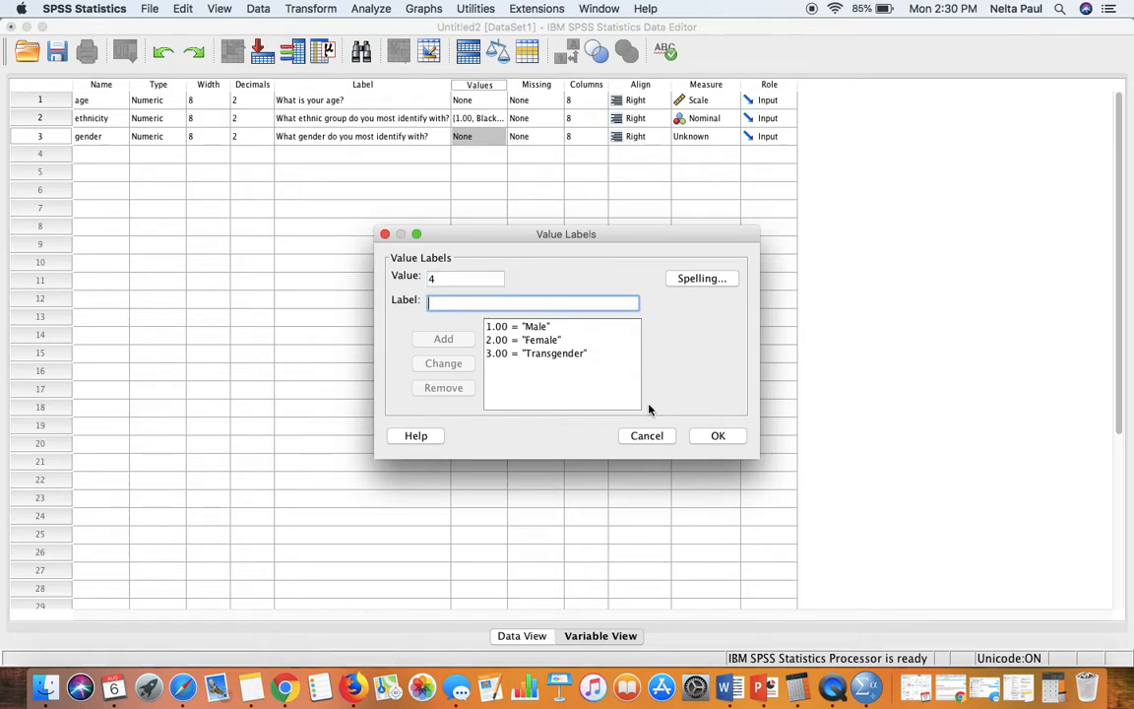
type("Prefer not ot answer")
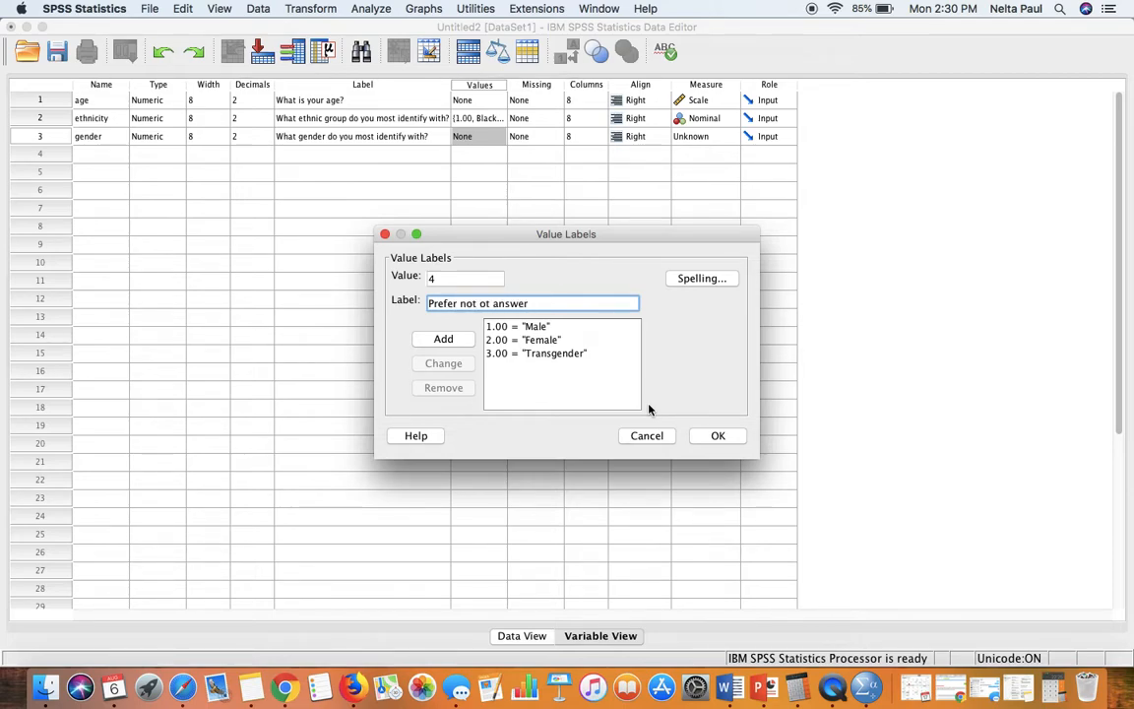
left_click(487, 305)
key("Delete")
left_click(481, 304)
type("t")
left_click(440, 339)
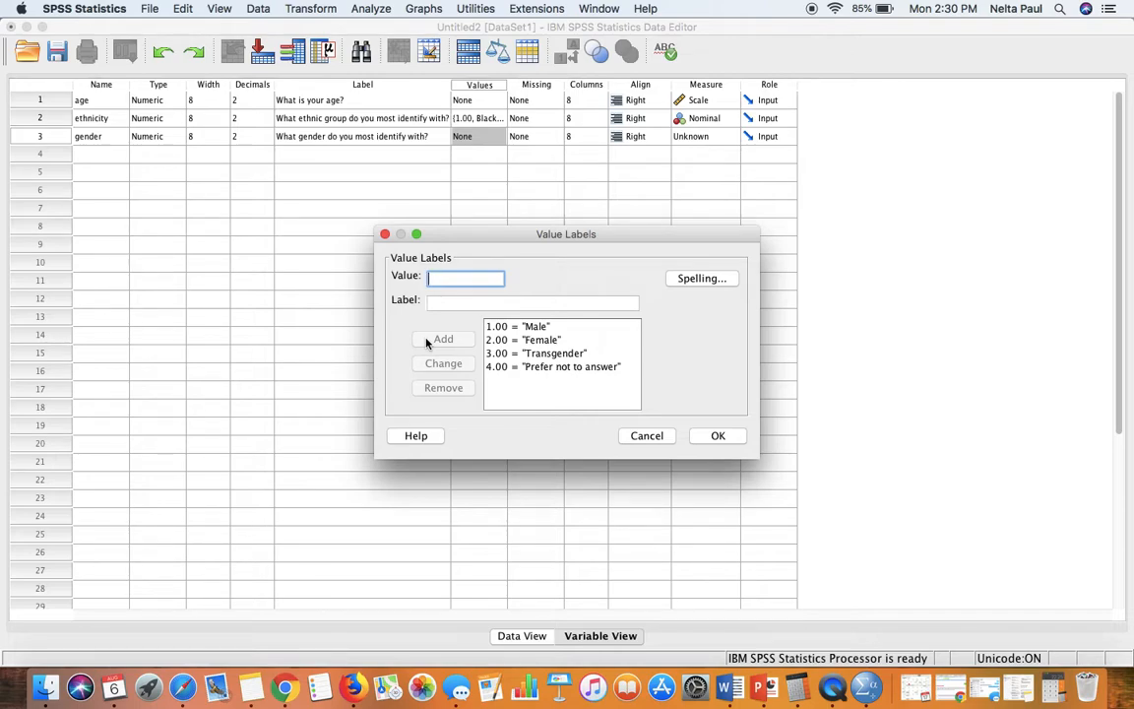
left_click(716, 438)
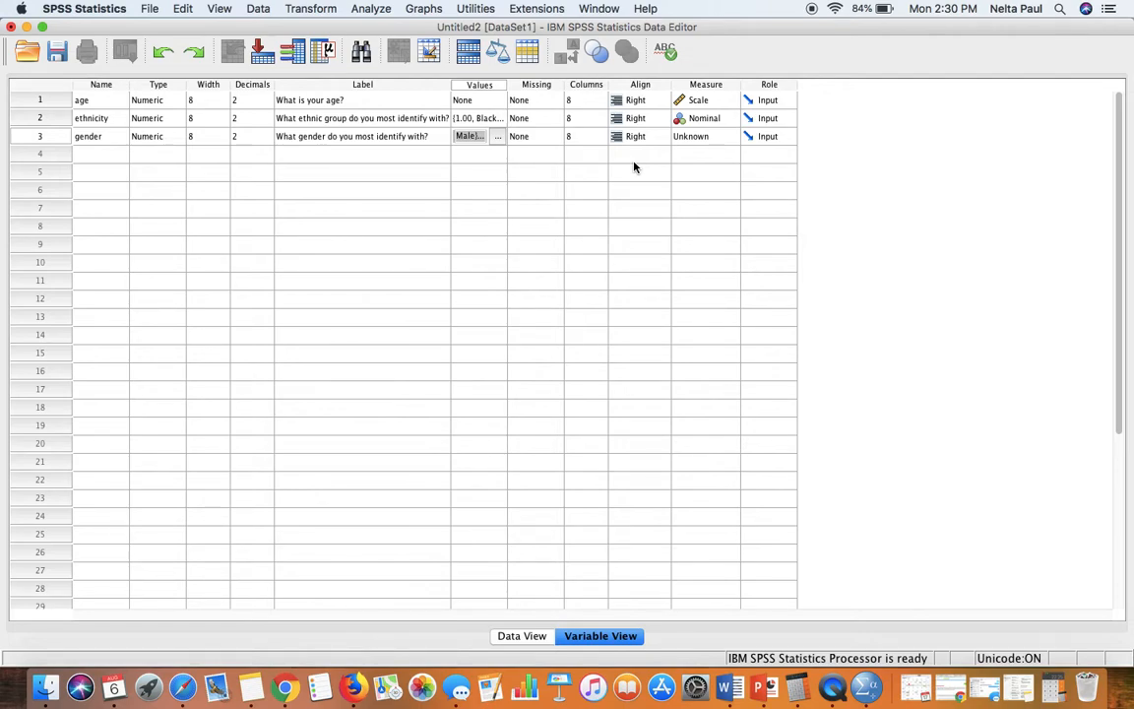
Set the measurement level of the gender variable to Nominal.
left_click(732, 140)
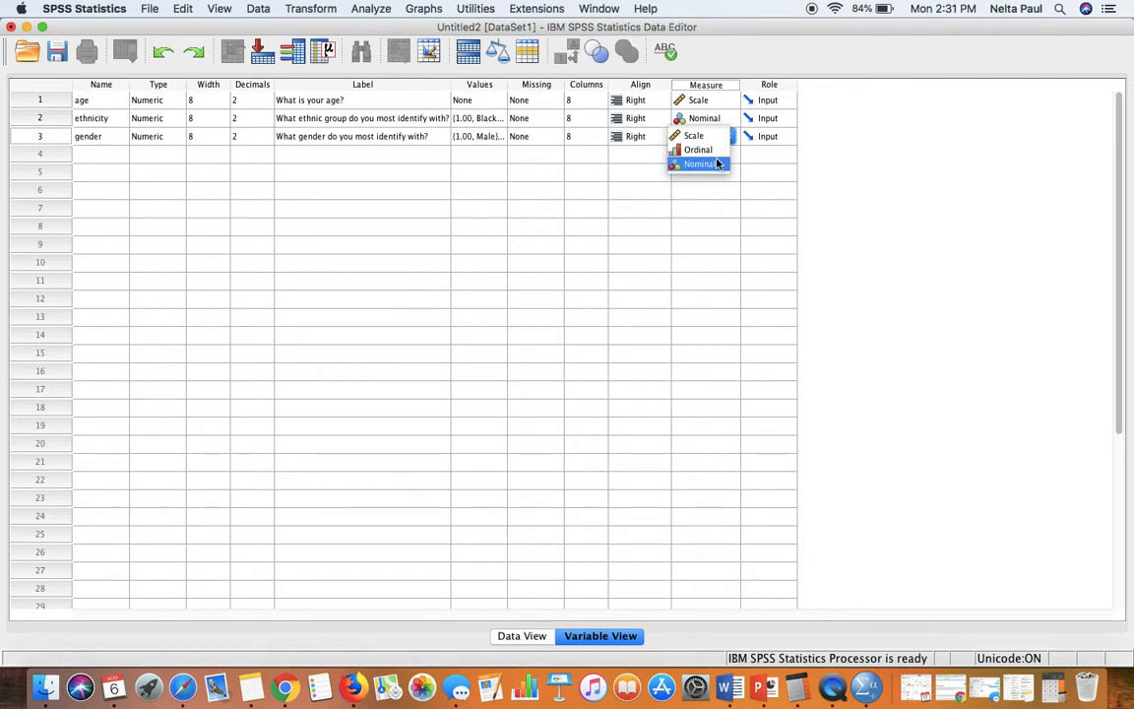
left_click(717, 163)
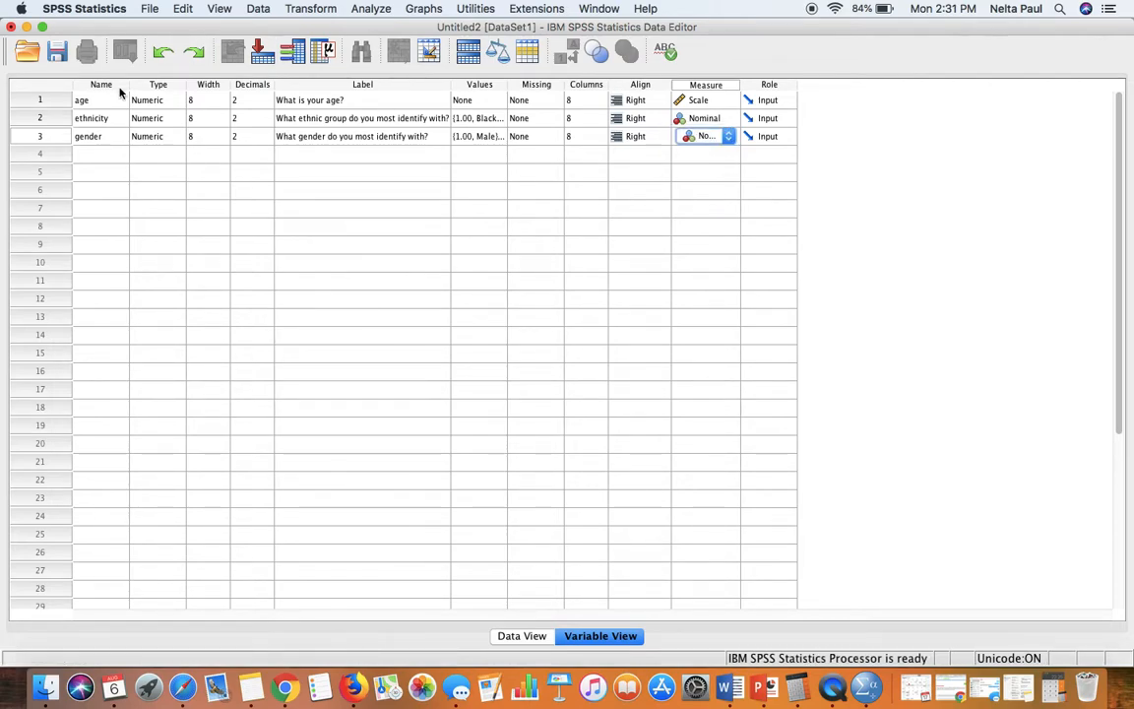
left_click(85, 152)
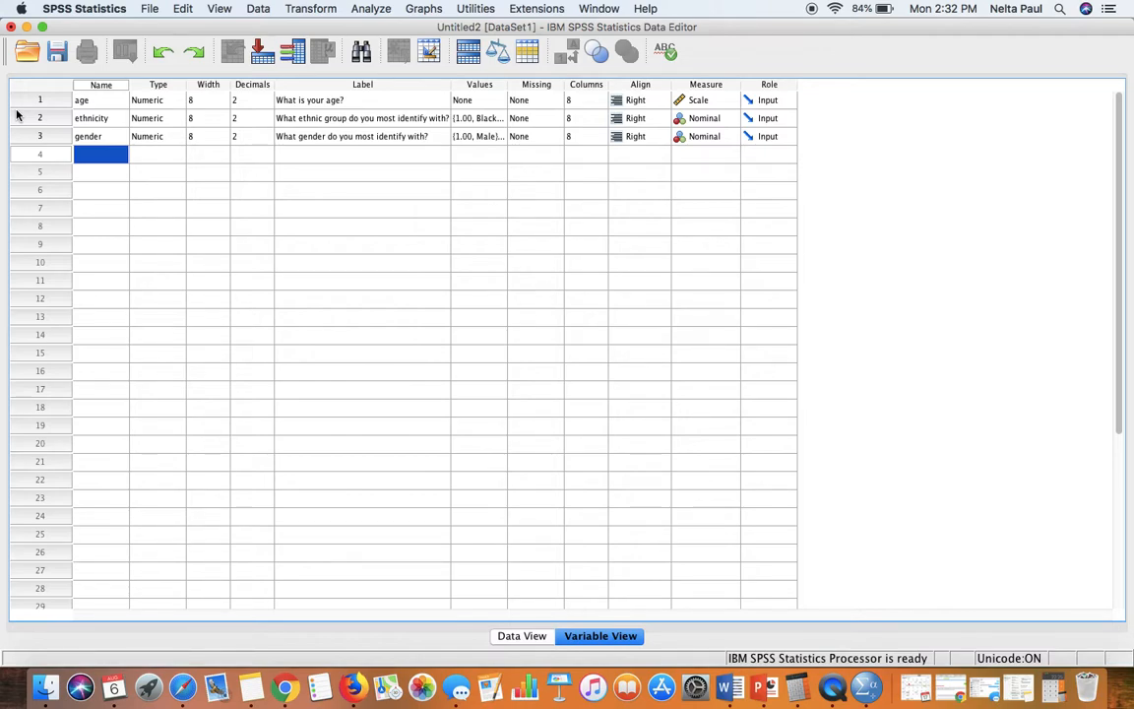
Create a fourth variable below gender with the label "Rate your level of support for the current presidential administration.".
left_click(297, 157)
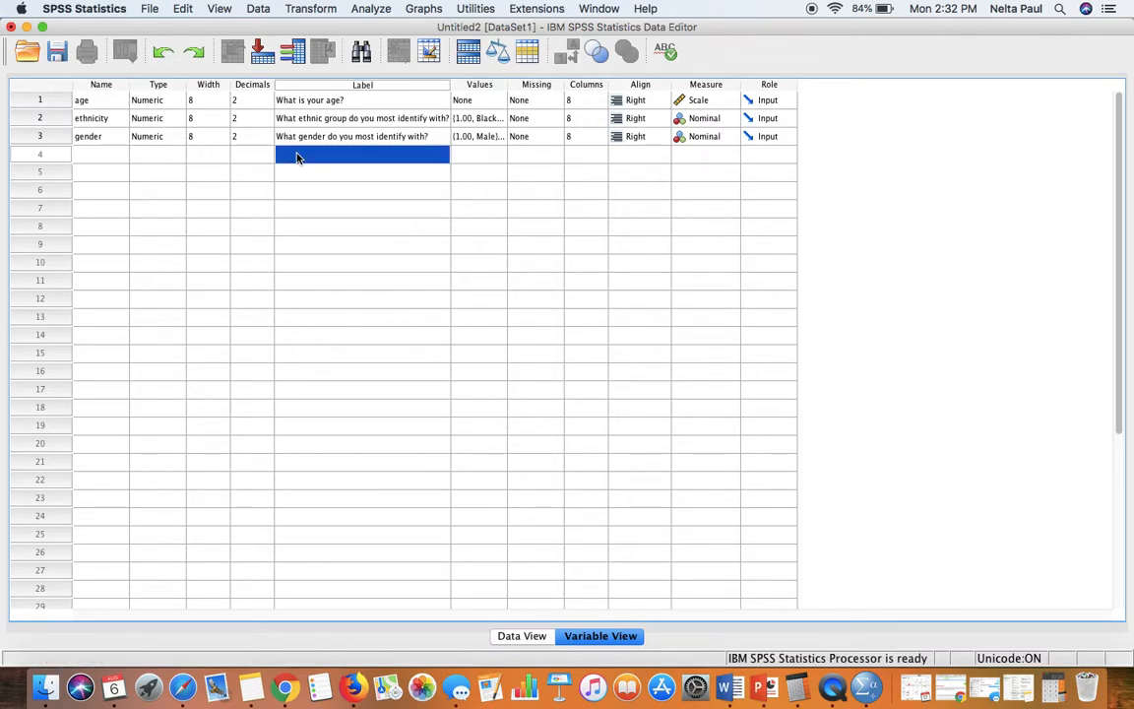
type("Ra")
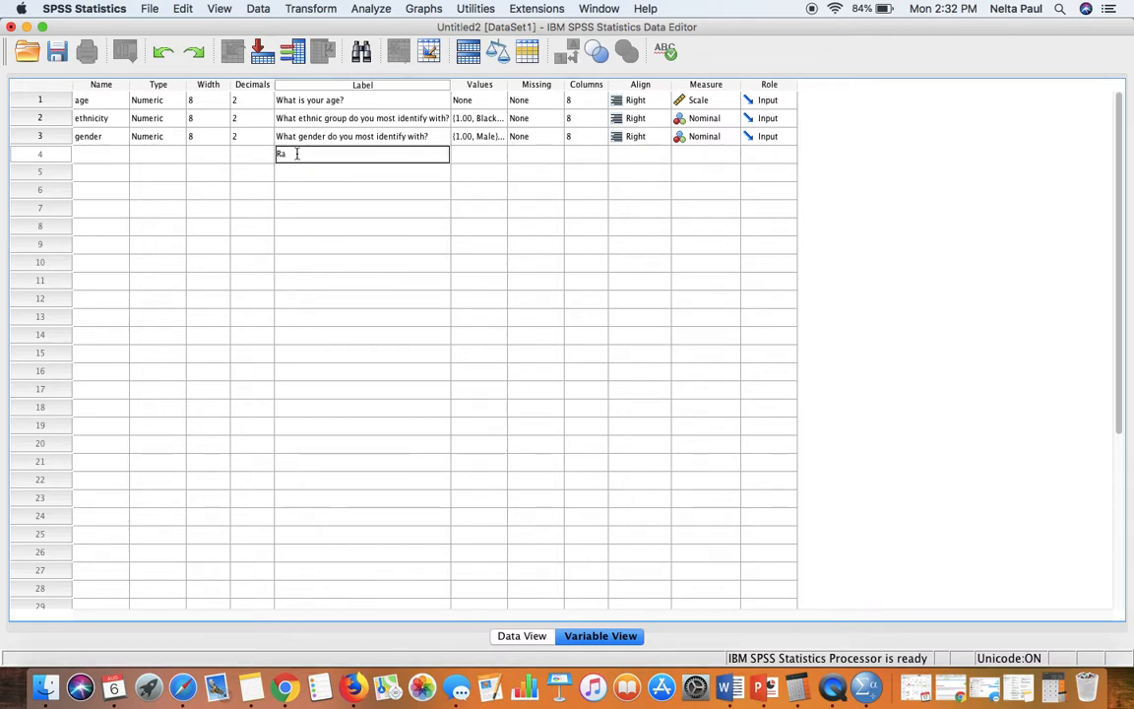
type("te")
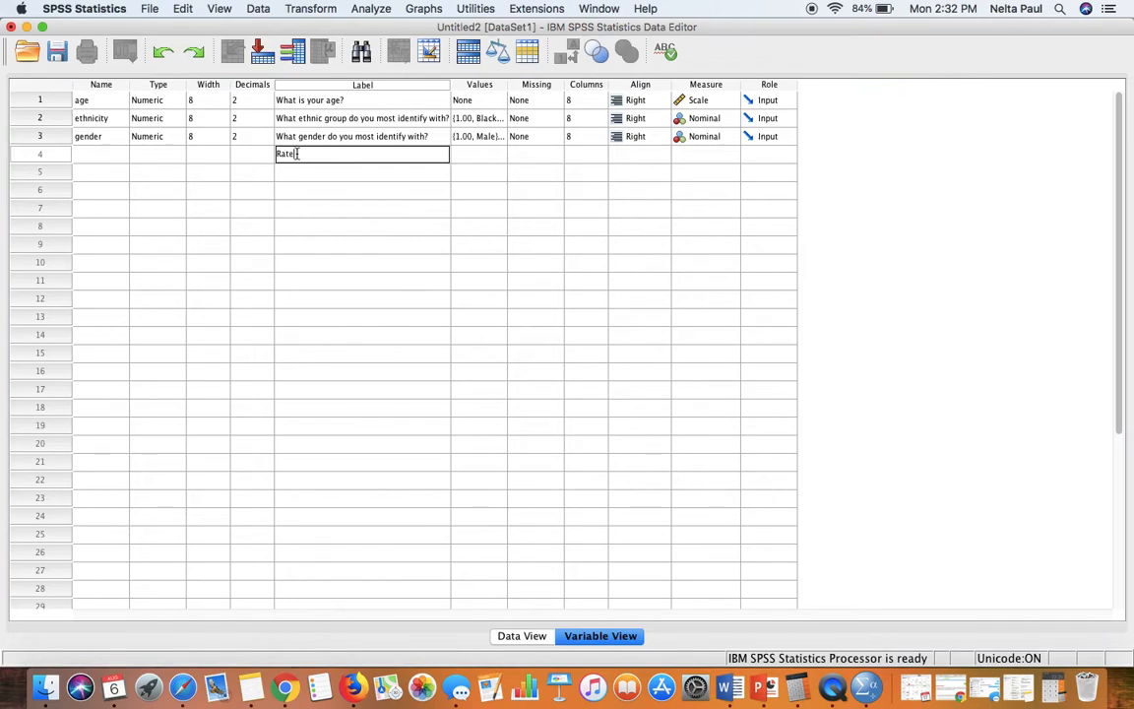
type(" your level of support for the")
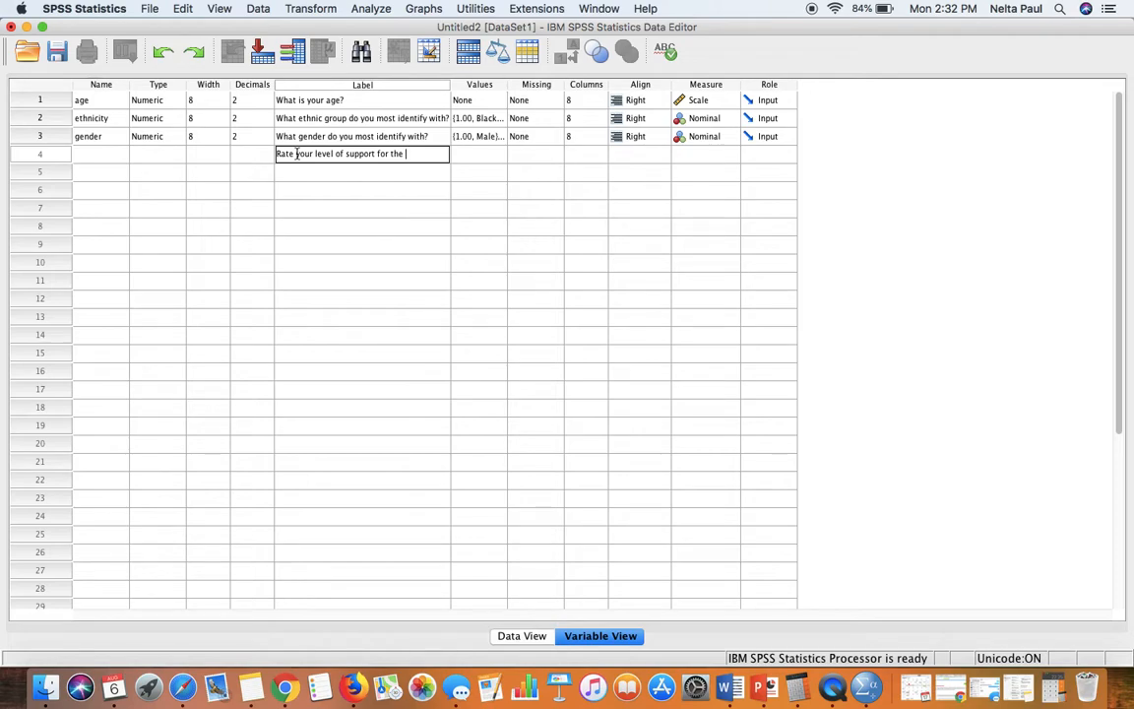
type(" current presidential administration.")
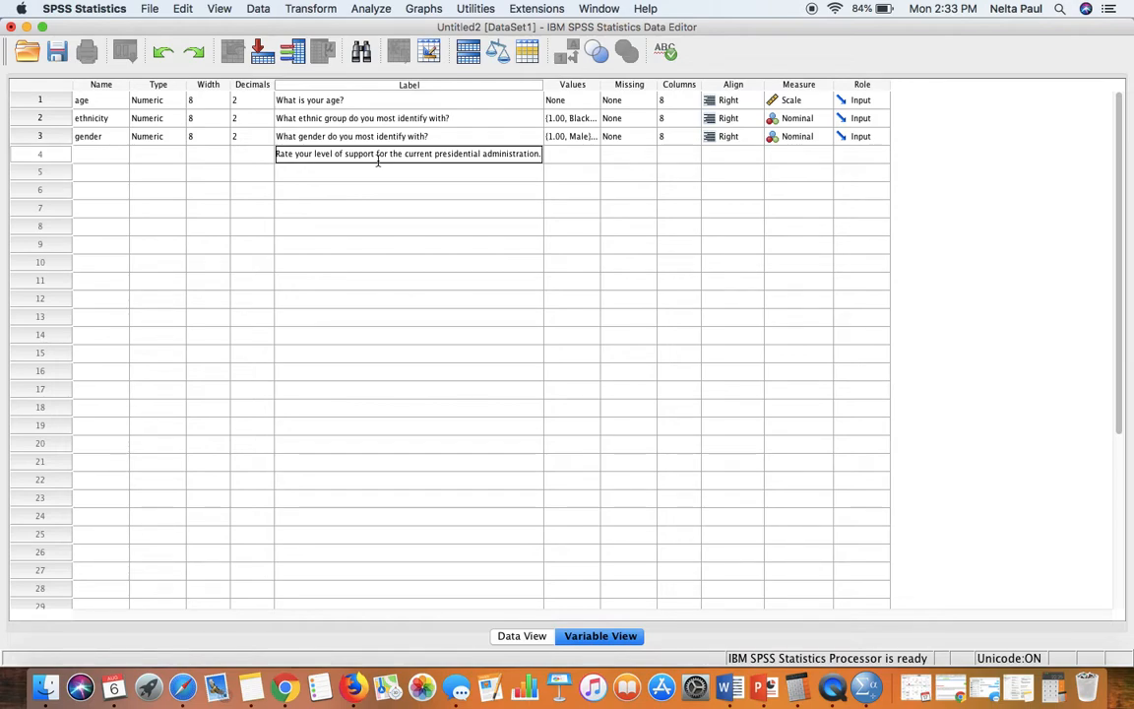
key("Return")
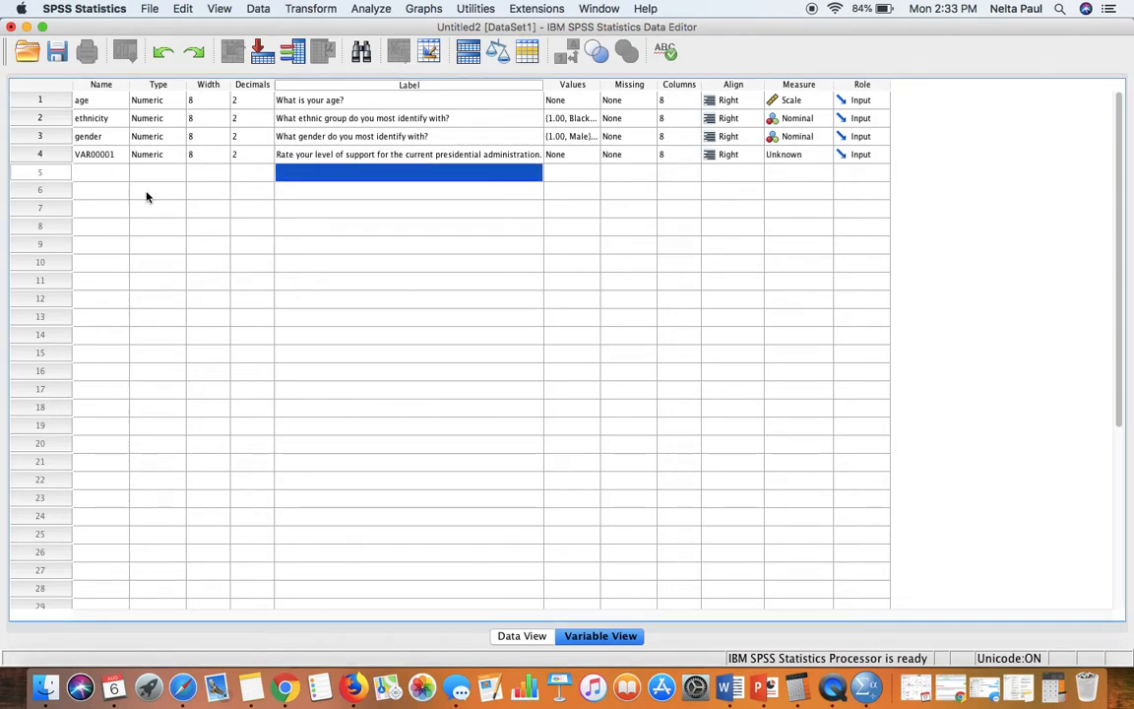
Try to rename the fourth variable, abandon the edit and undo the variable's creation.
left_click(93, 159)
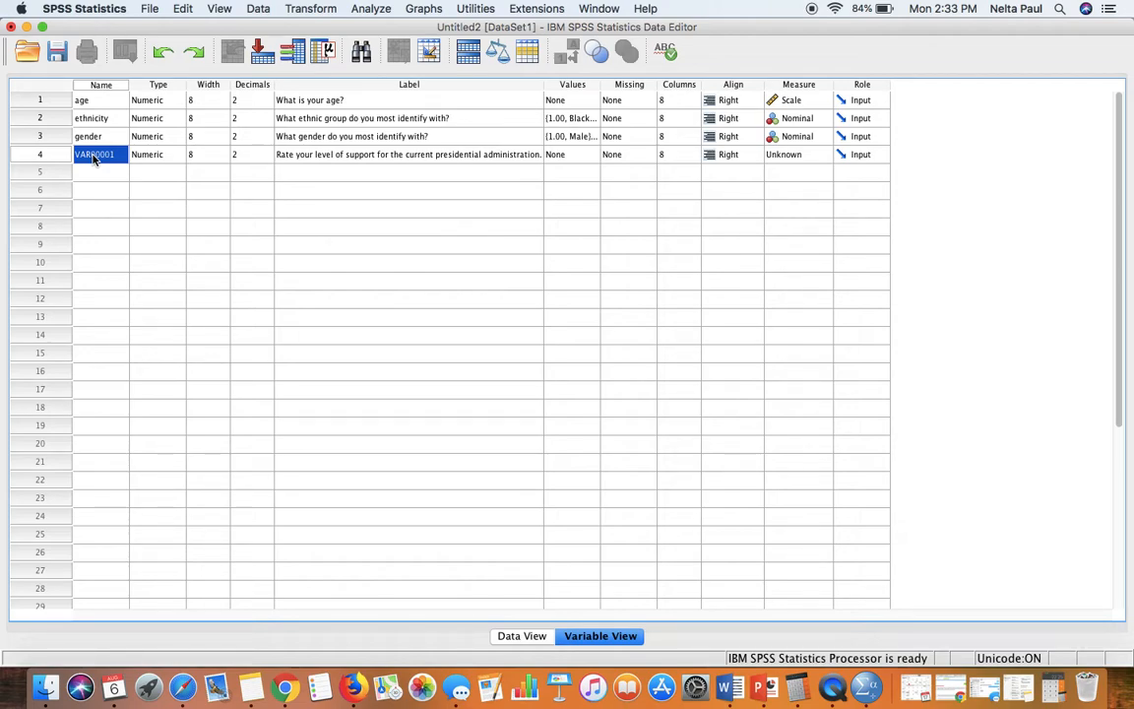
type("P")
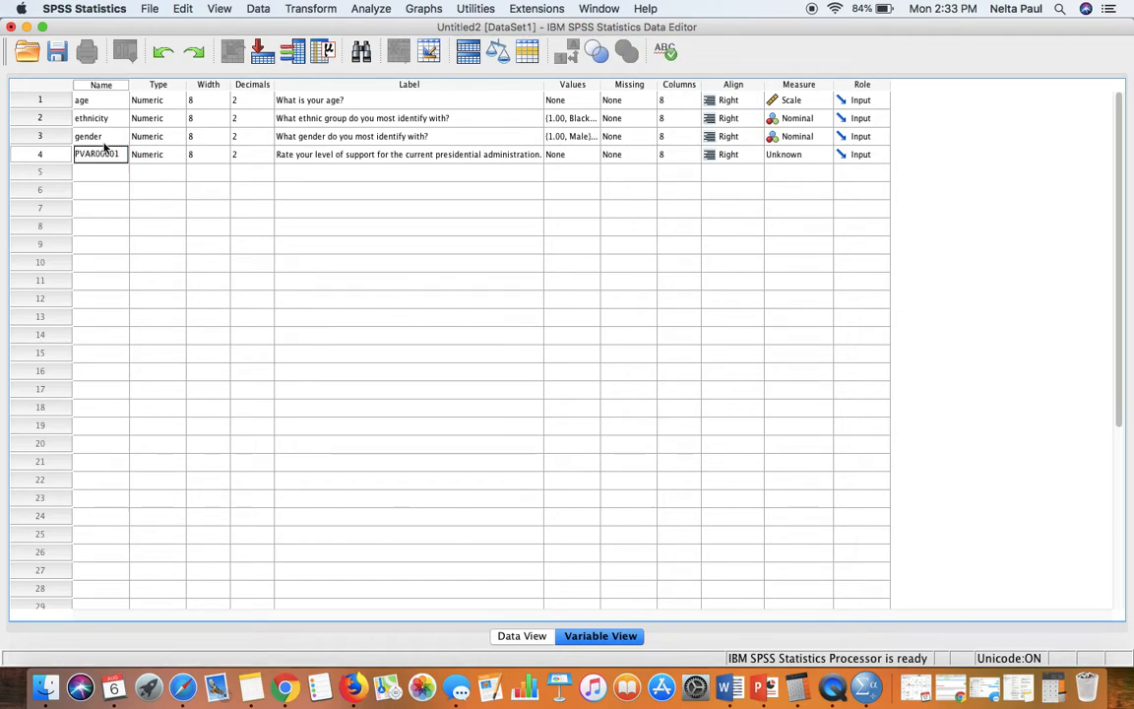
scroll(89, 158, "down", 1)
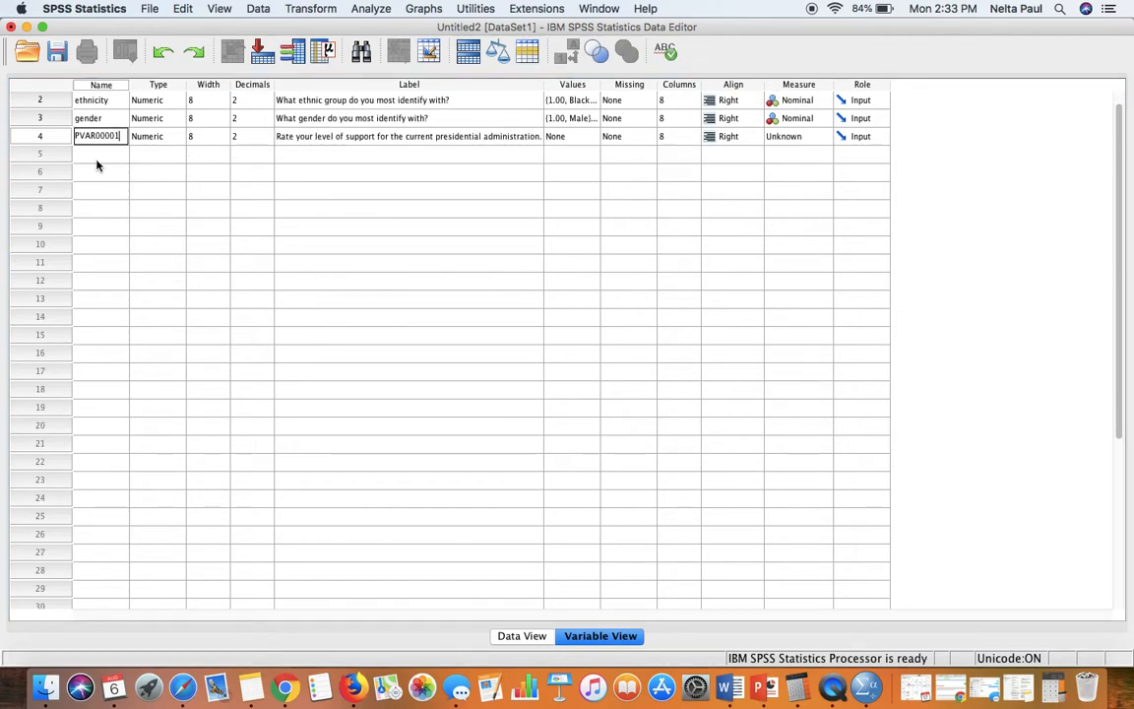
key("super+z")
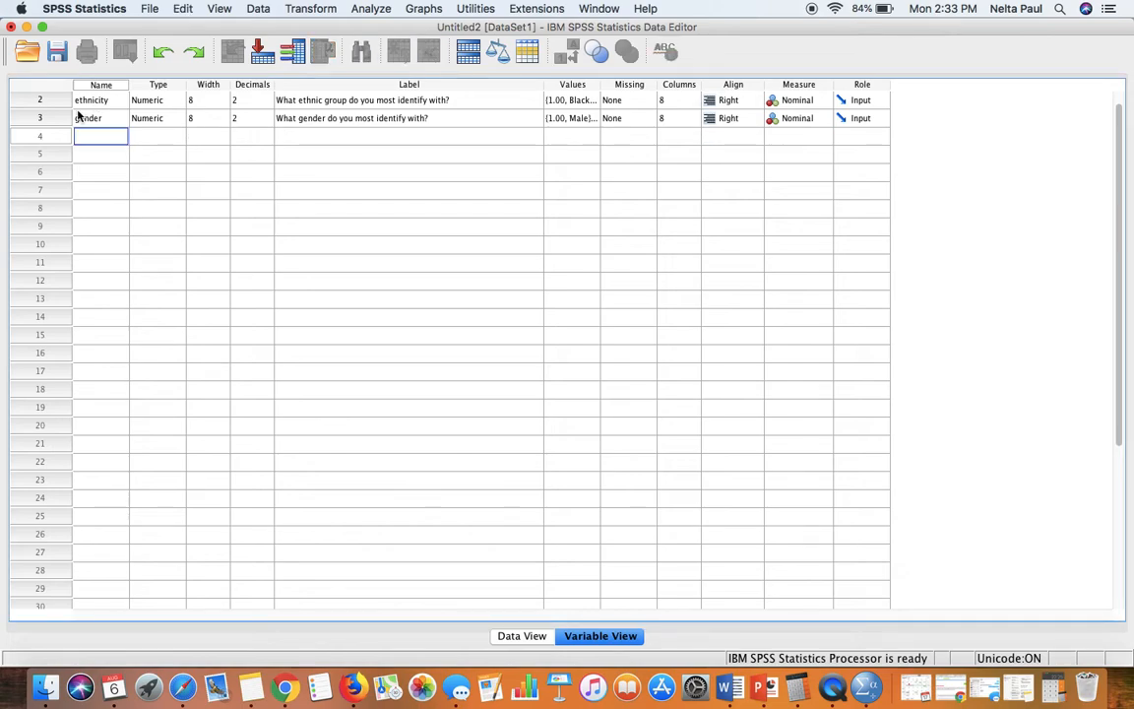
left_click(194, 51)
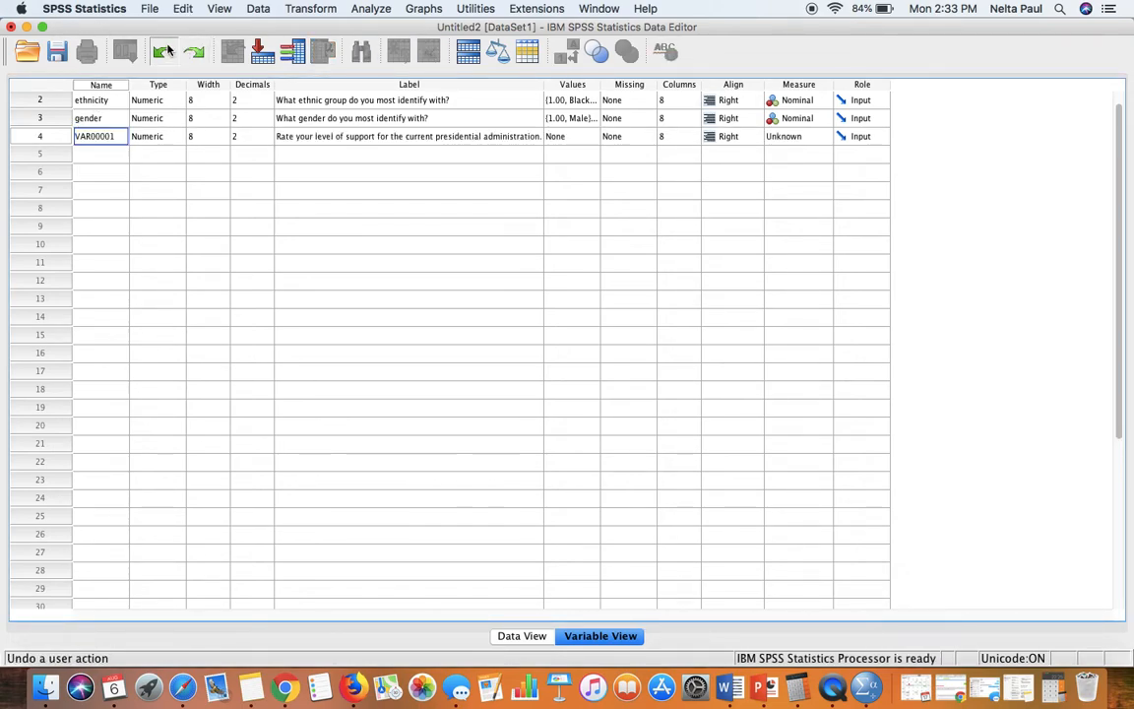
left_click(163, 51)
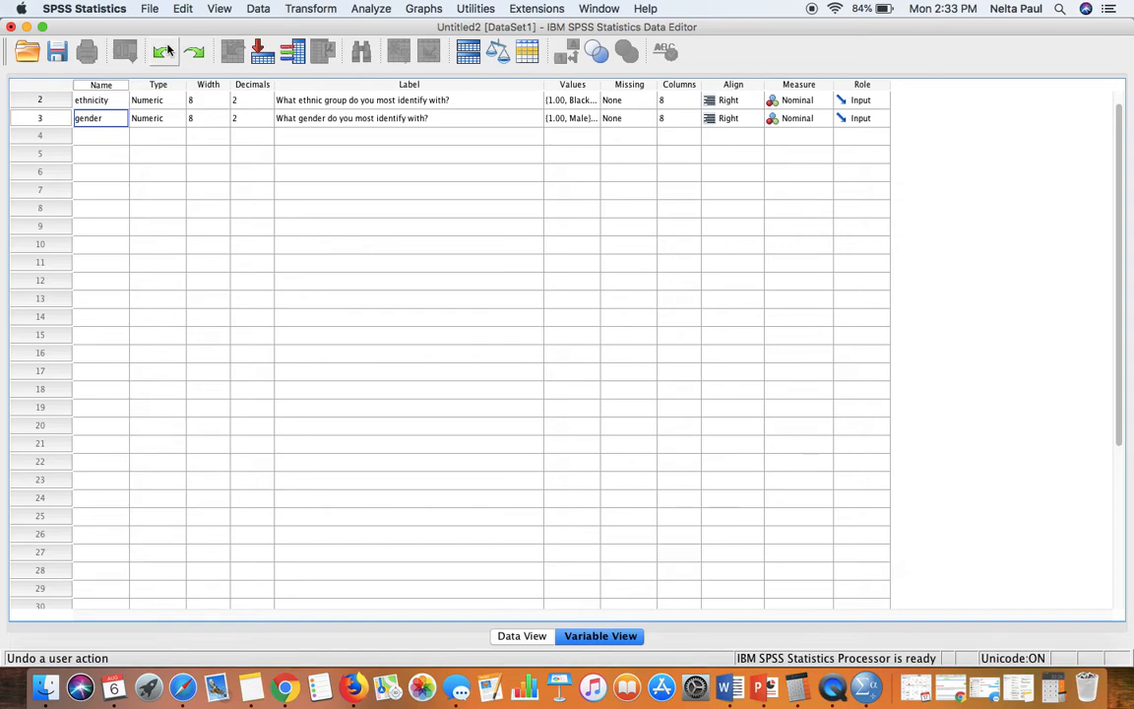
Try to name the fourth variable "Presidential support" and dismiss the warning.
left_click(83, 137)
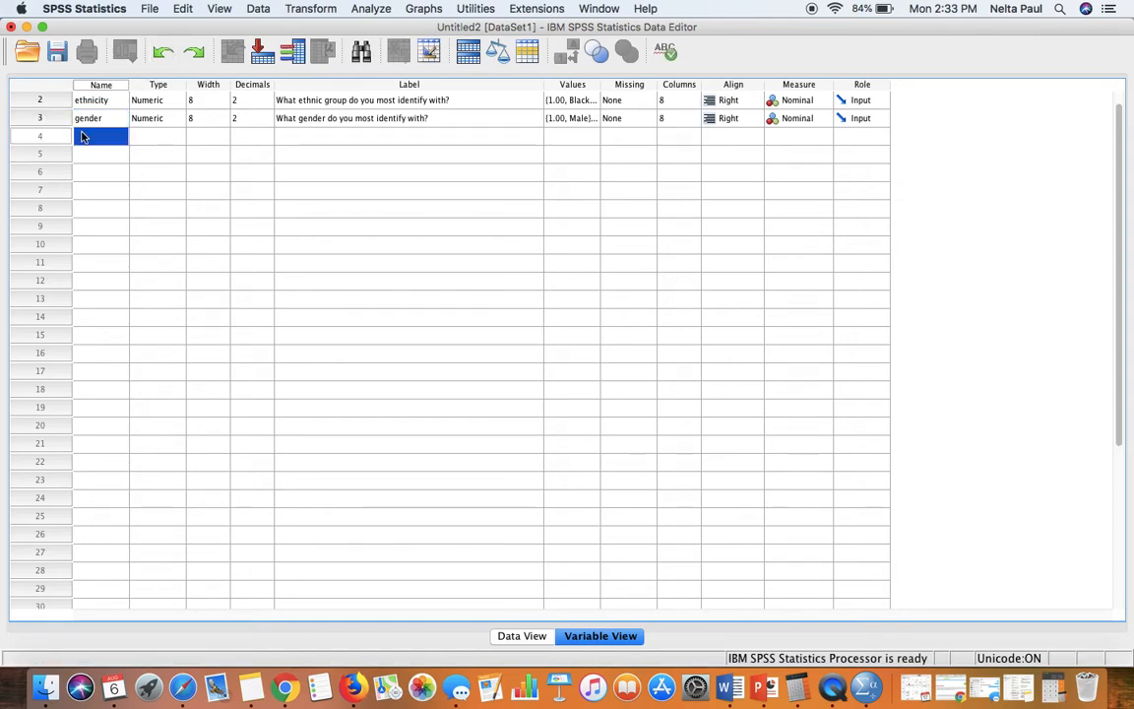
type("p")
scroll(82, 135, "up", 1)
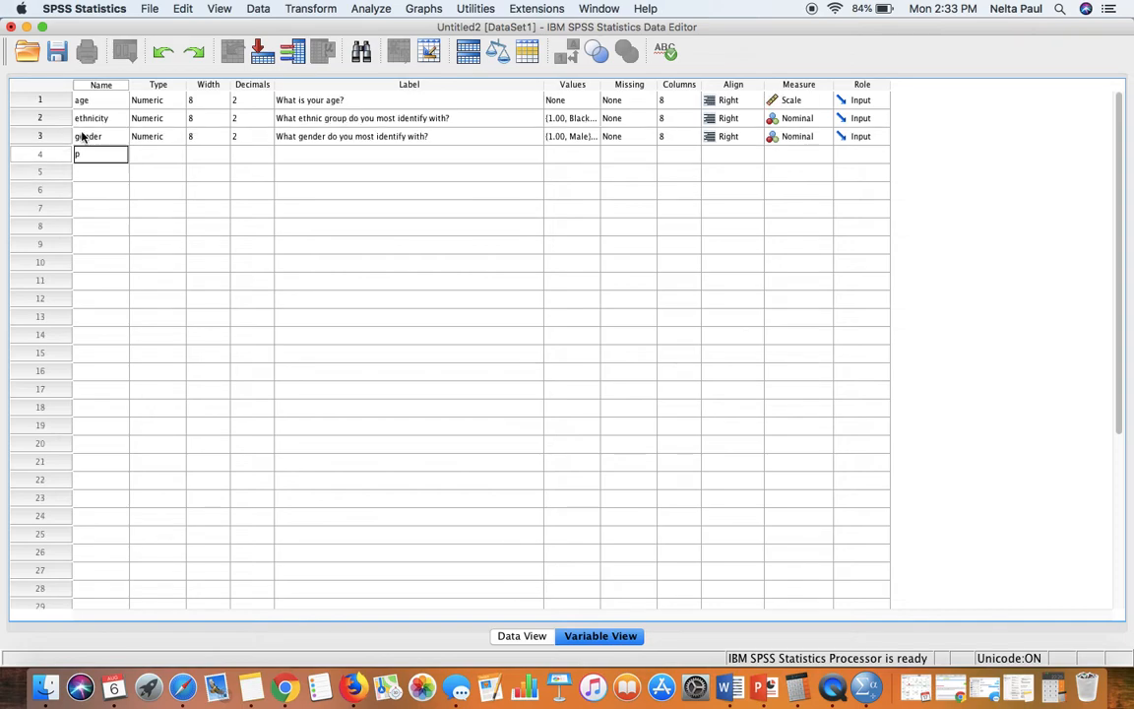
key("BackSpace")
type("p")
type("resient")
key("BackSpace")
key("BackSpace")
key("BackSpace")
type("dential support")
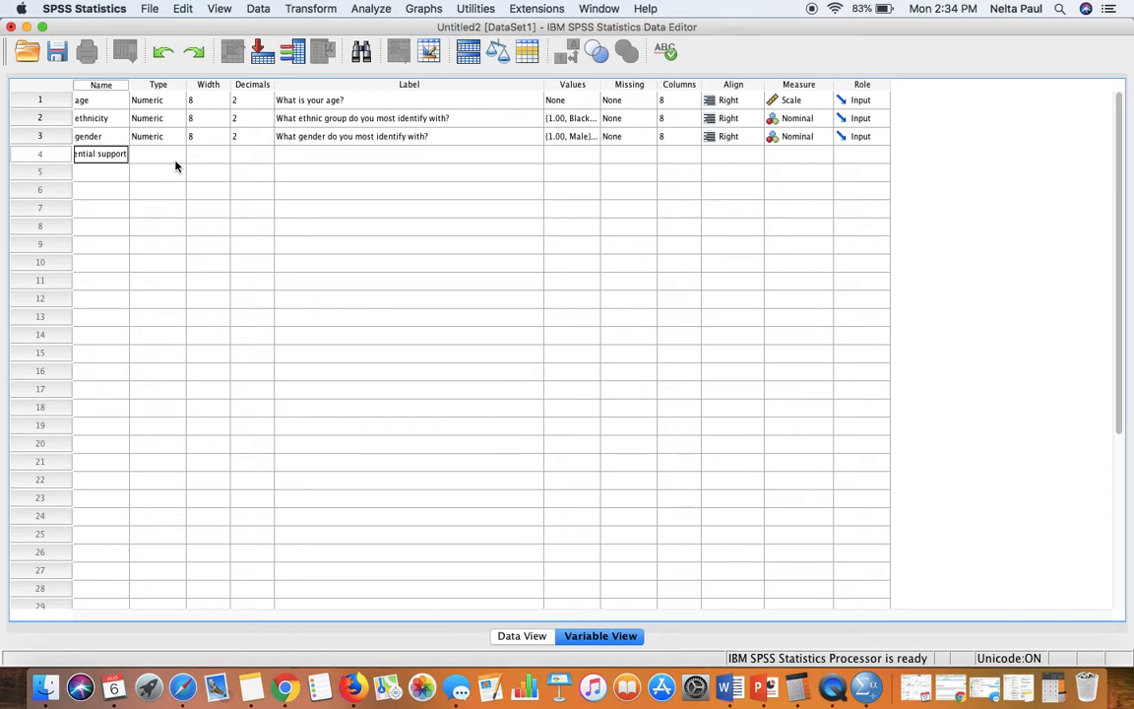
key("Return")
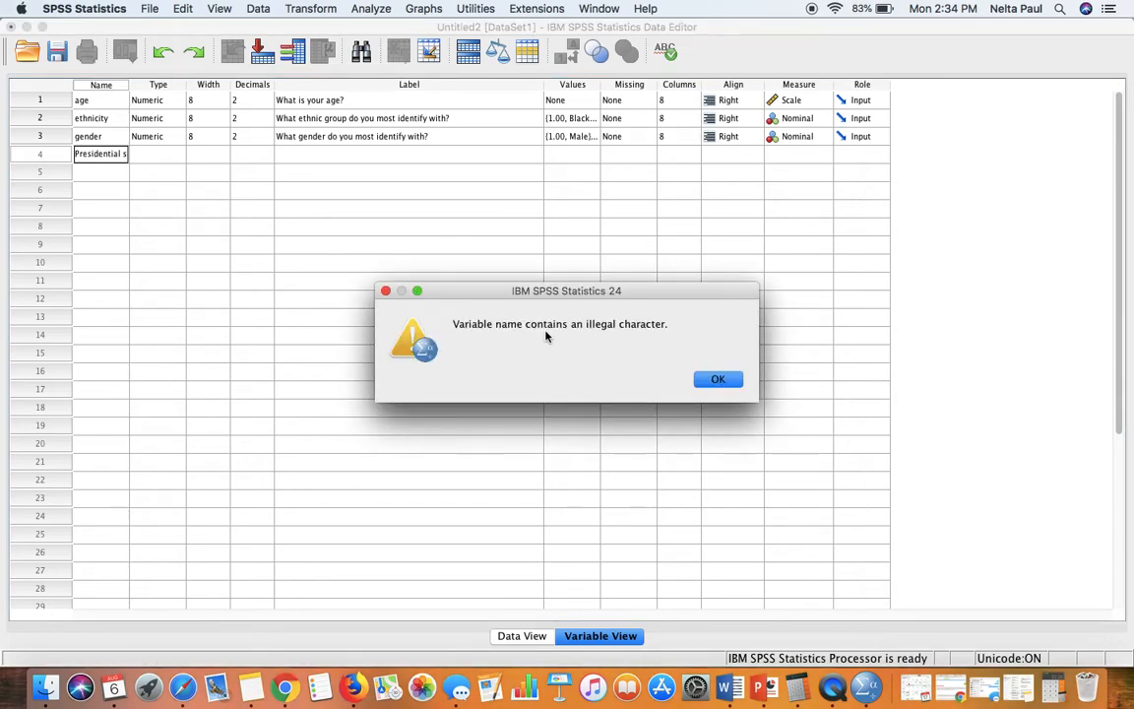
left_click(703, 382)
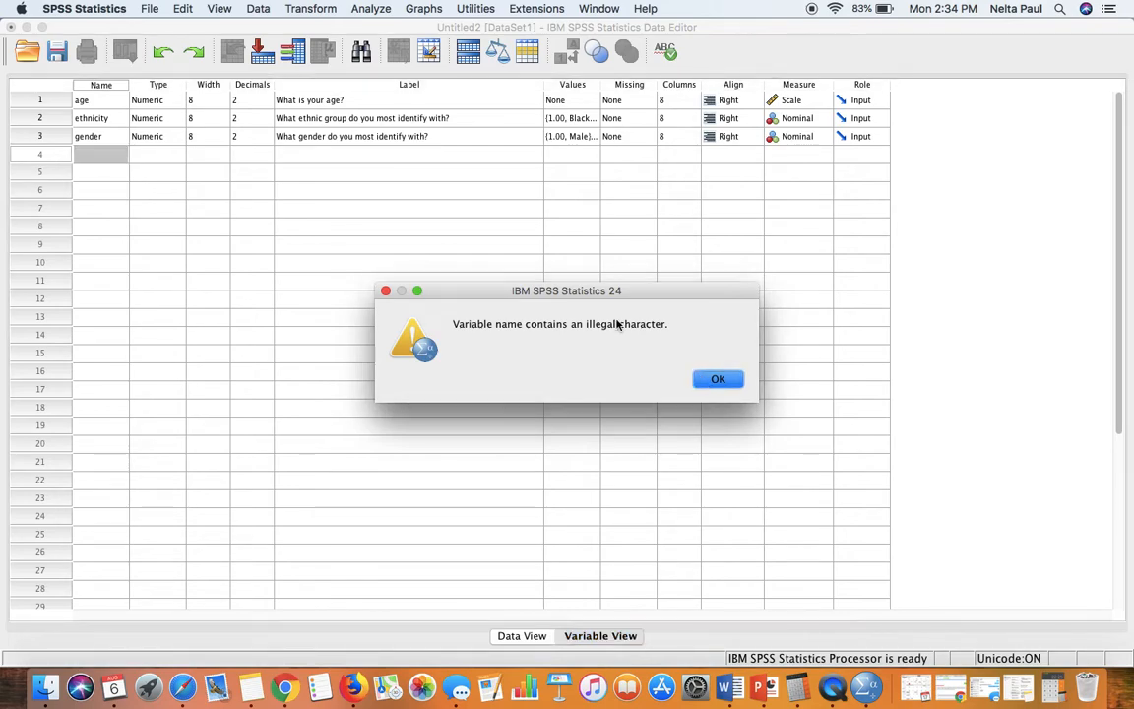
left_click(717, 380)
Add a fourth variable named Presidential_Support below gender and widen the Name column to fit the full name.
left_click(97, 153)
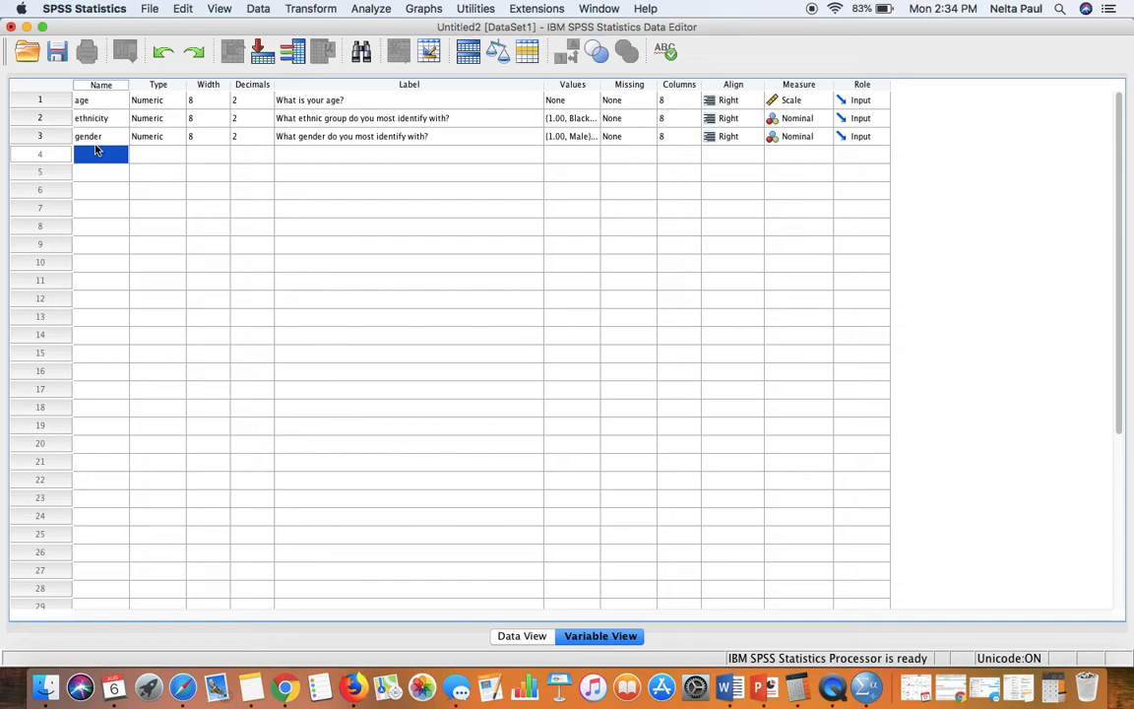
type("esi")
type("de")
type("n")
type("tial_Support")
key("Return")
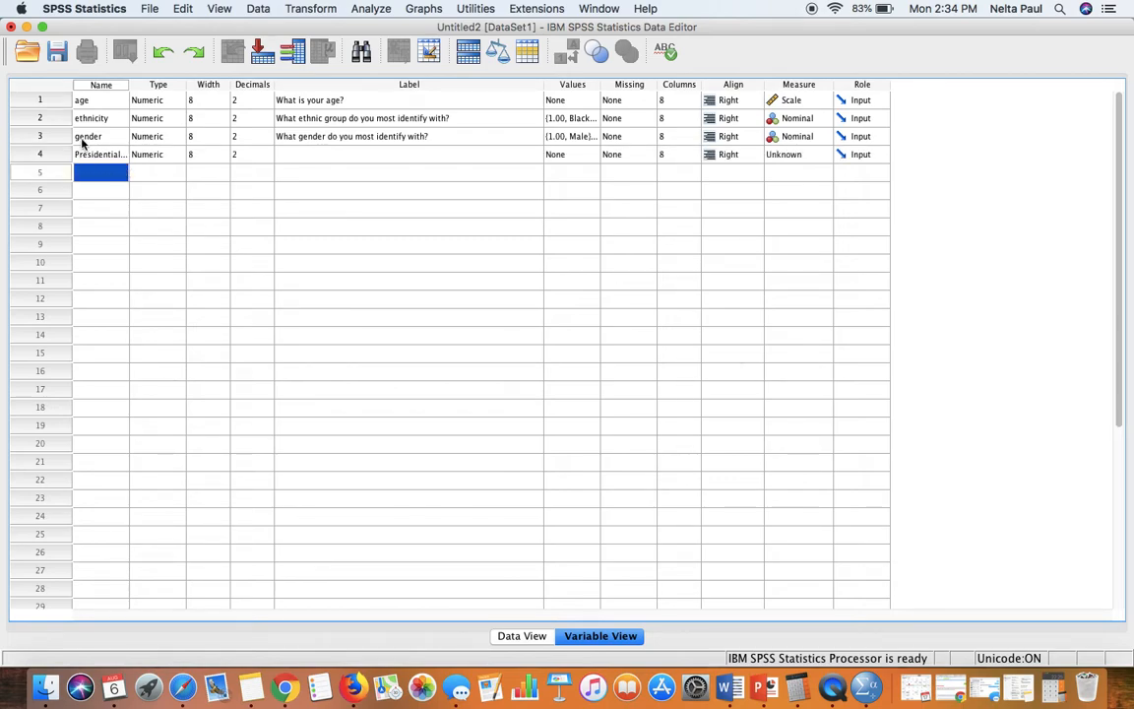
left_click_drag(129, 84, 157, 86)
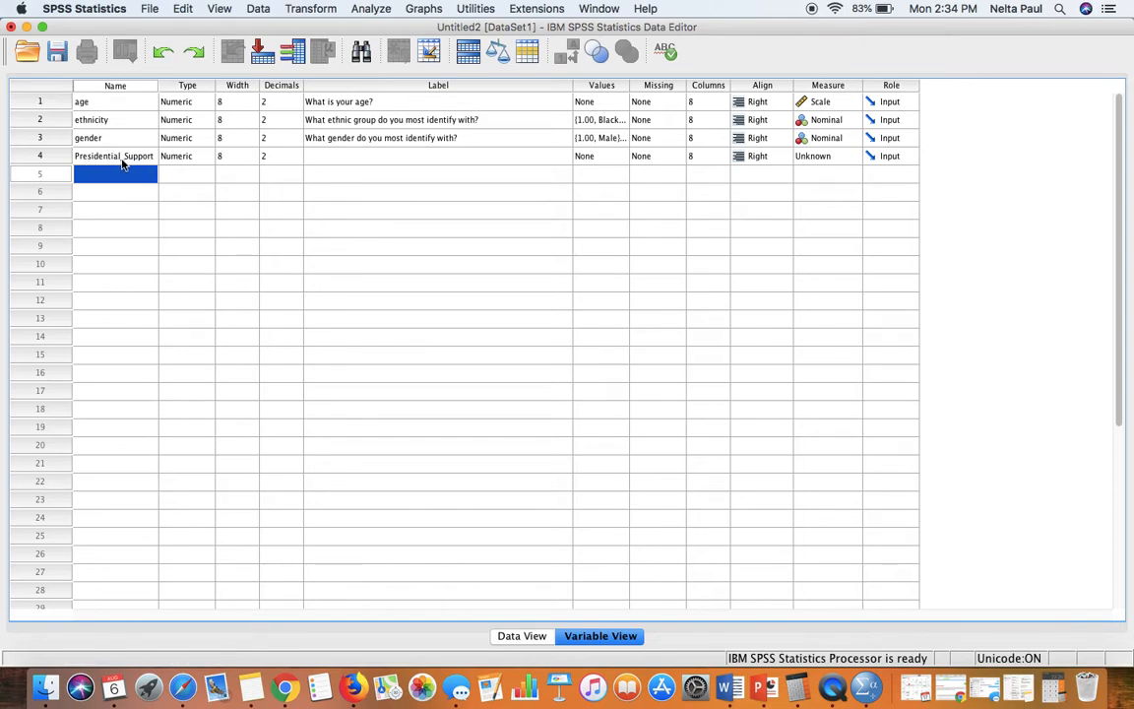
Label Presidential_Support "Rate your level of support for the current presidential administration" and set its measurement level to Ordinal.
left_click(339, 160)
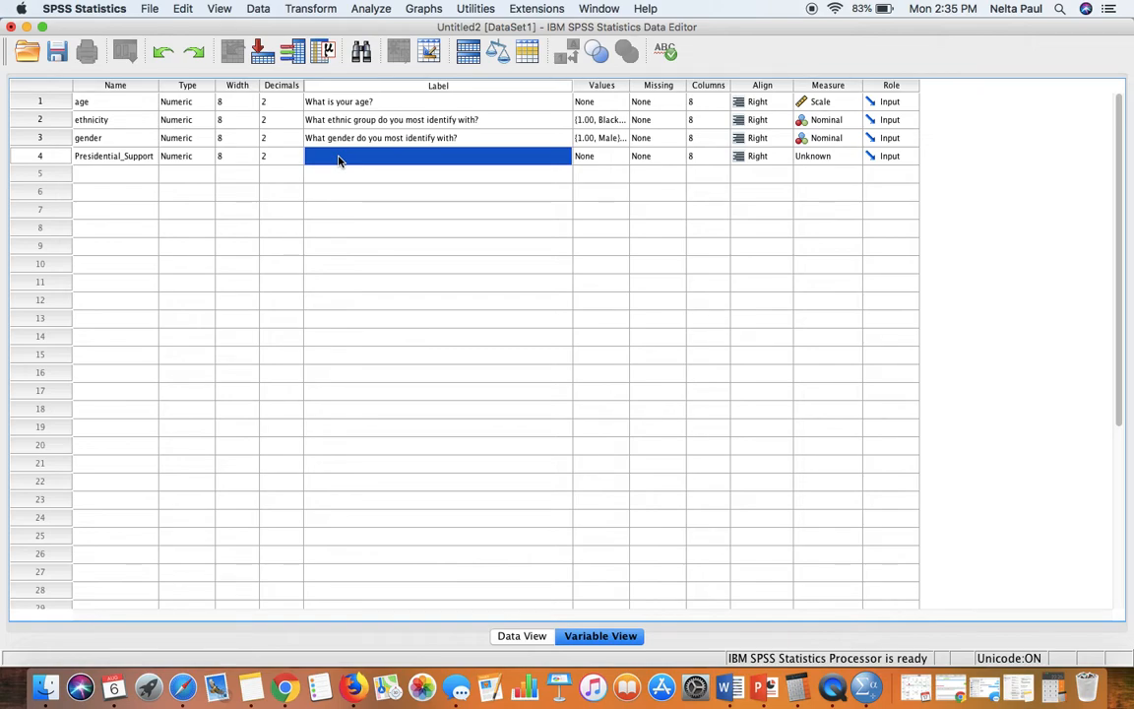
double_click(338, 158)
type("Rate you")
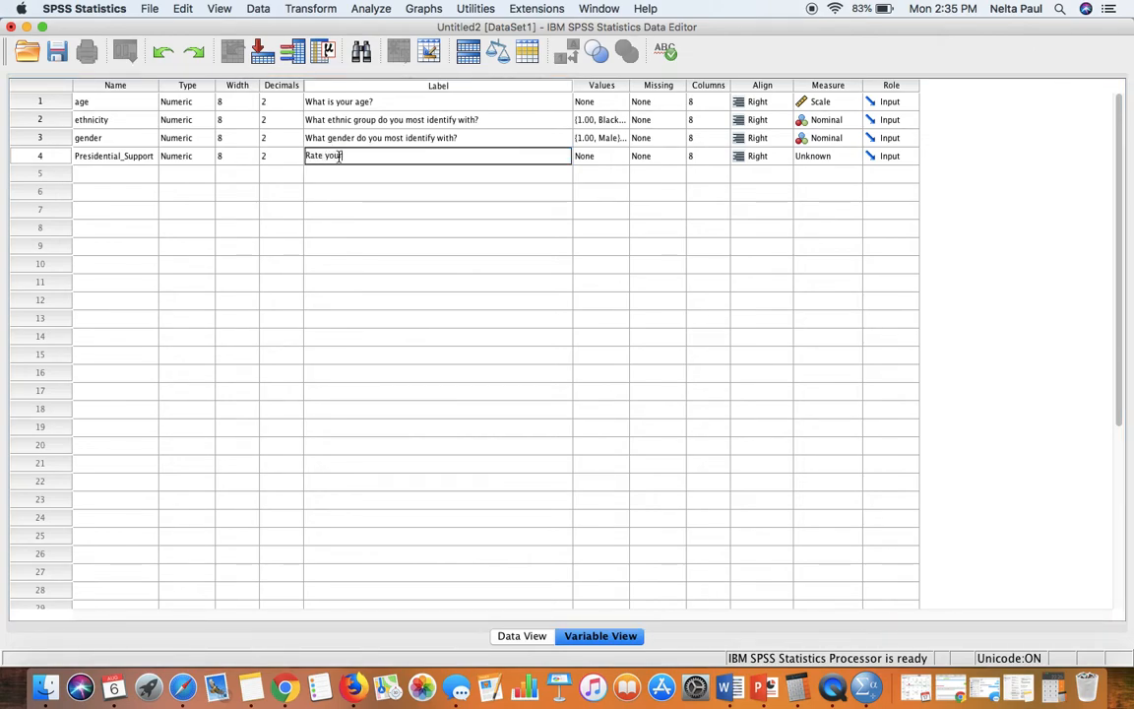
type("r level of support for the current ")
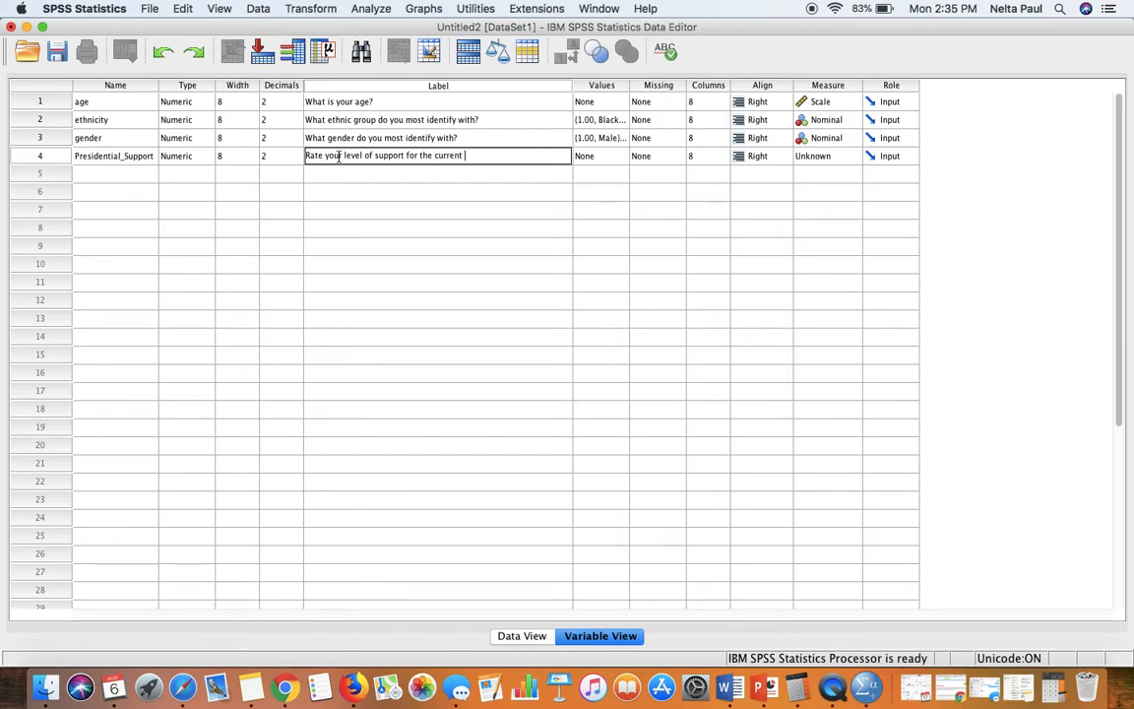
type("presidential administration")
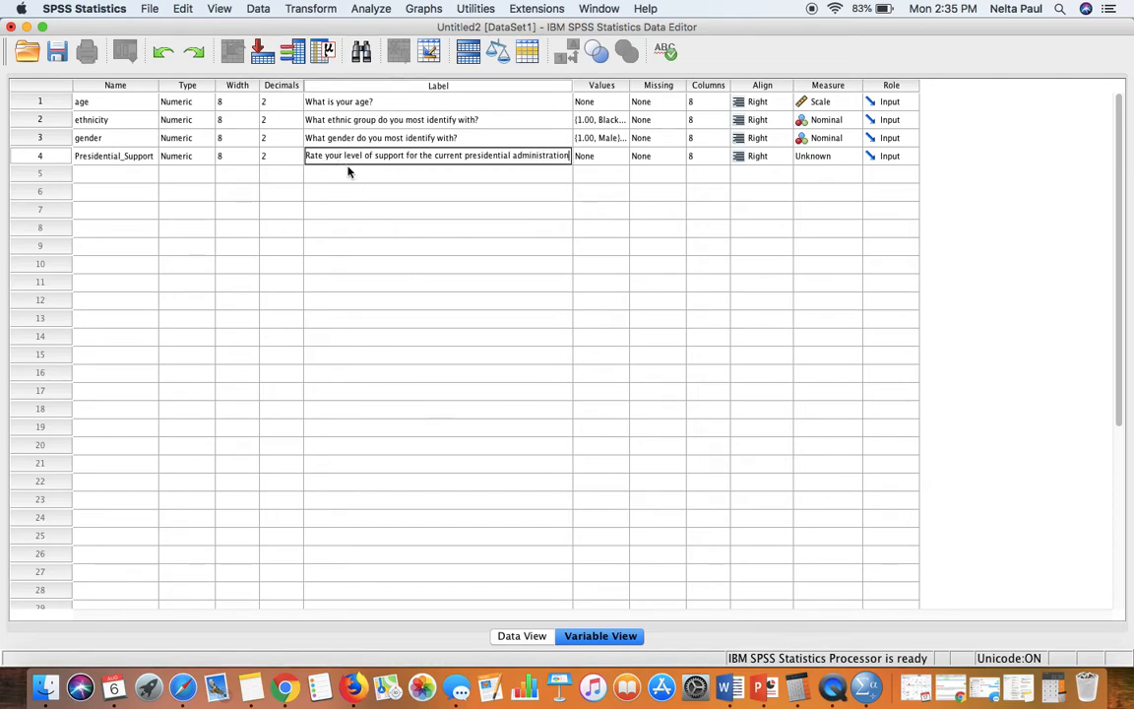
left_click(347, 173)
left_click(351, 156)
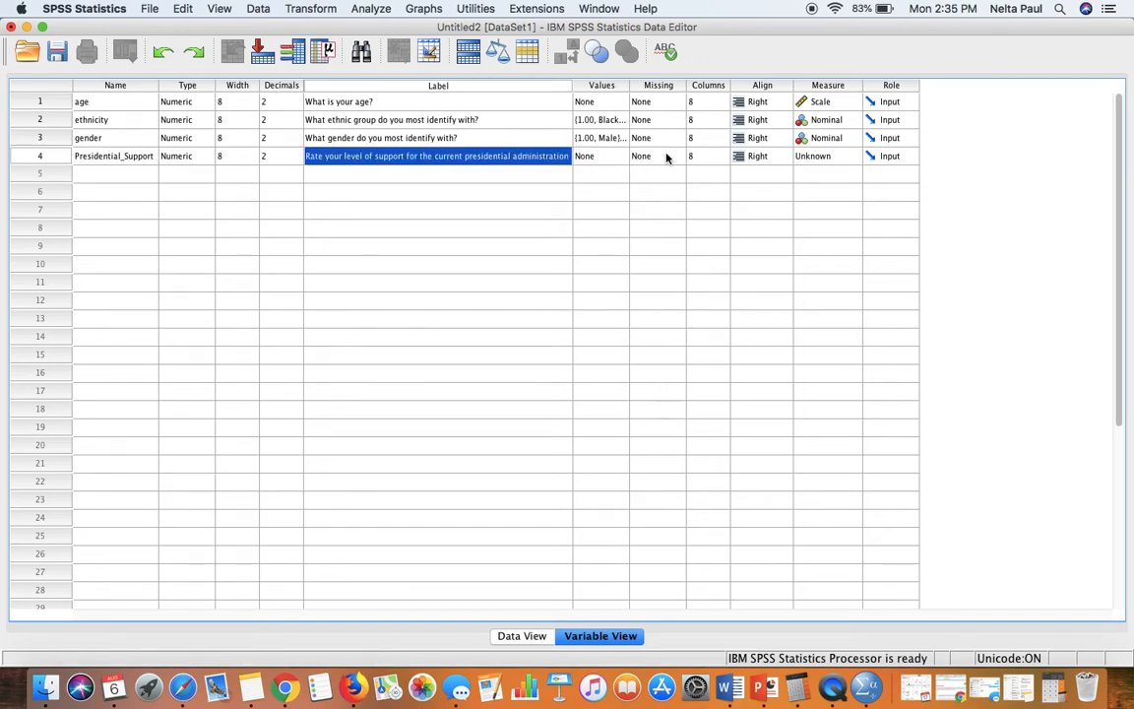
left_click(821, 158)
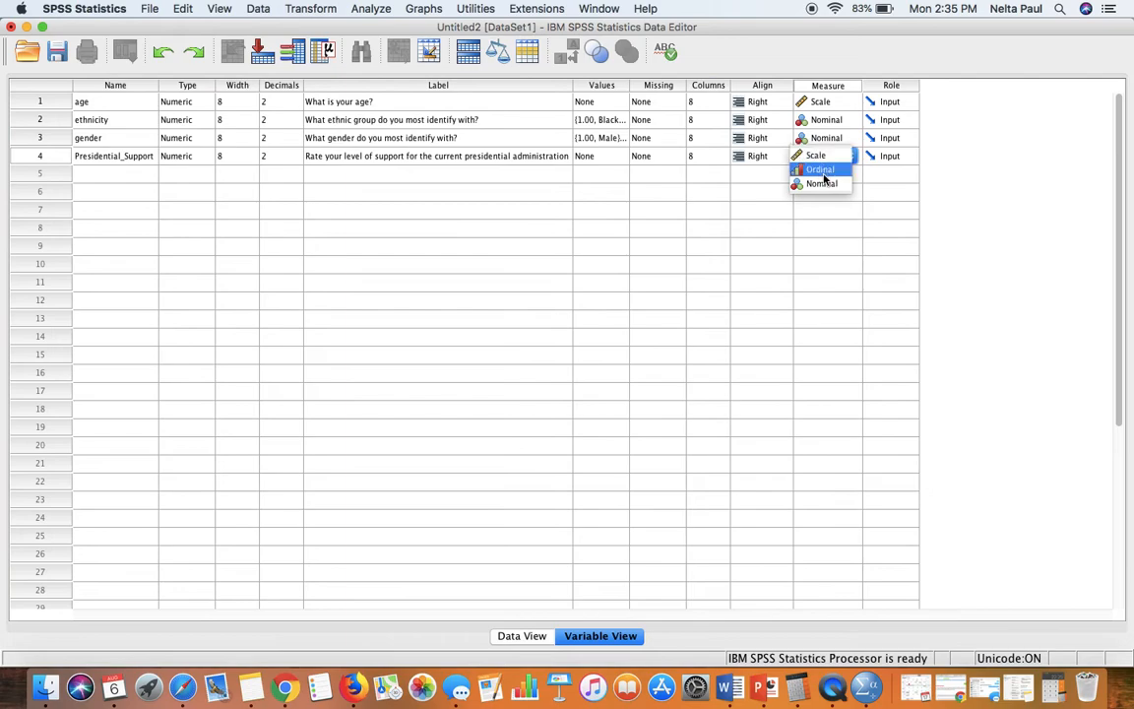
left_click(823, 172)
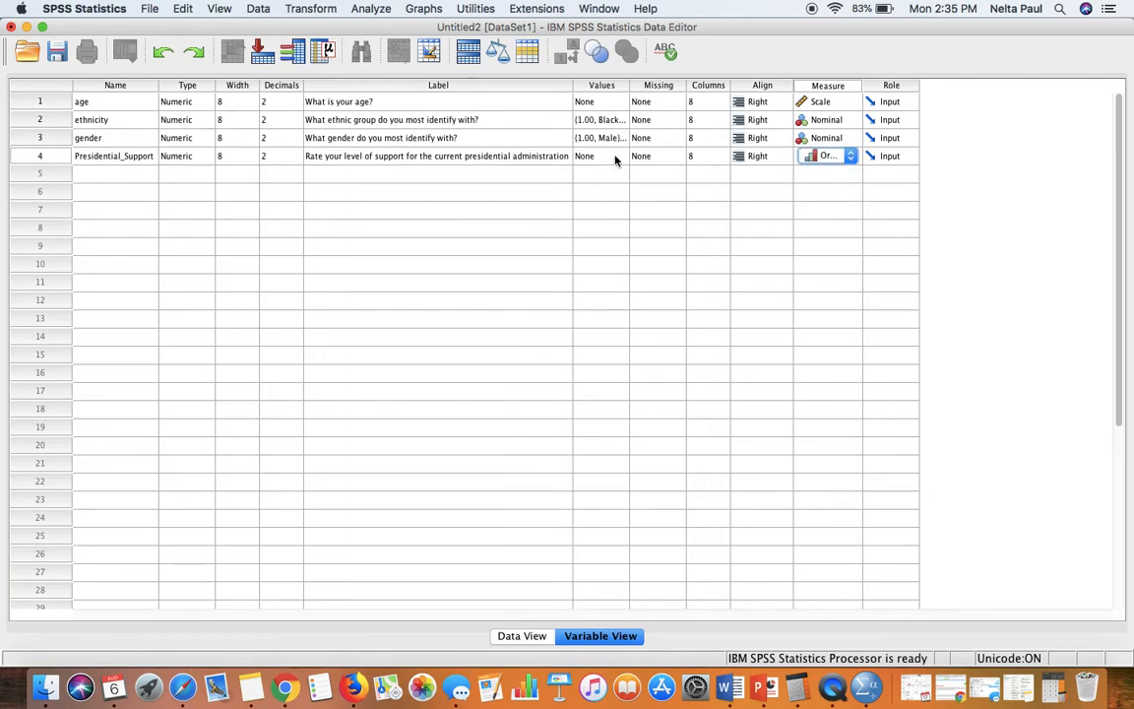
Add the value label 1 = "Strongly Disapprove" to the Presidential_Support variable.
left_click(621, 157)
left_click(617, 157)
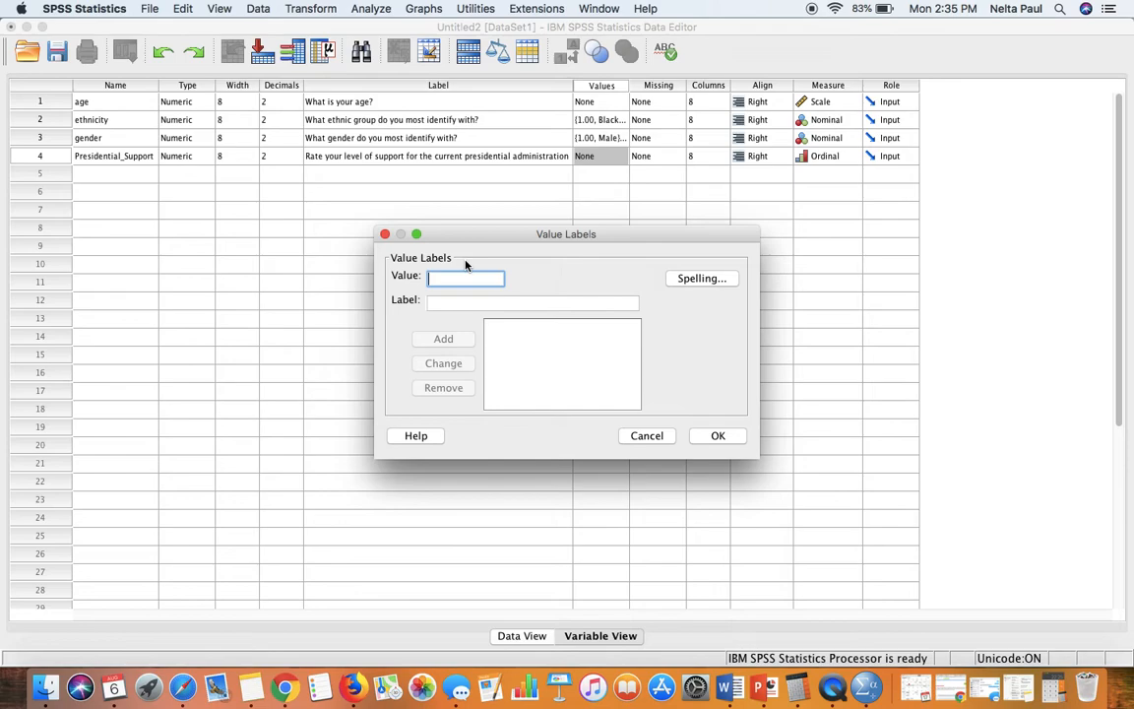
type("1")
key("Tab")
type("S")
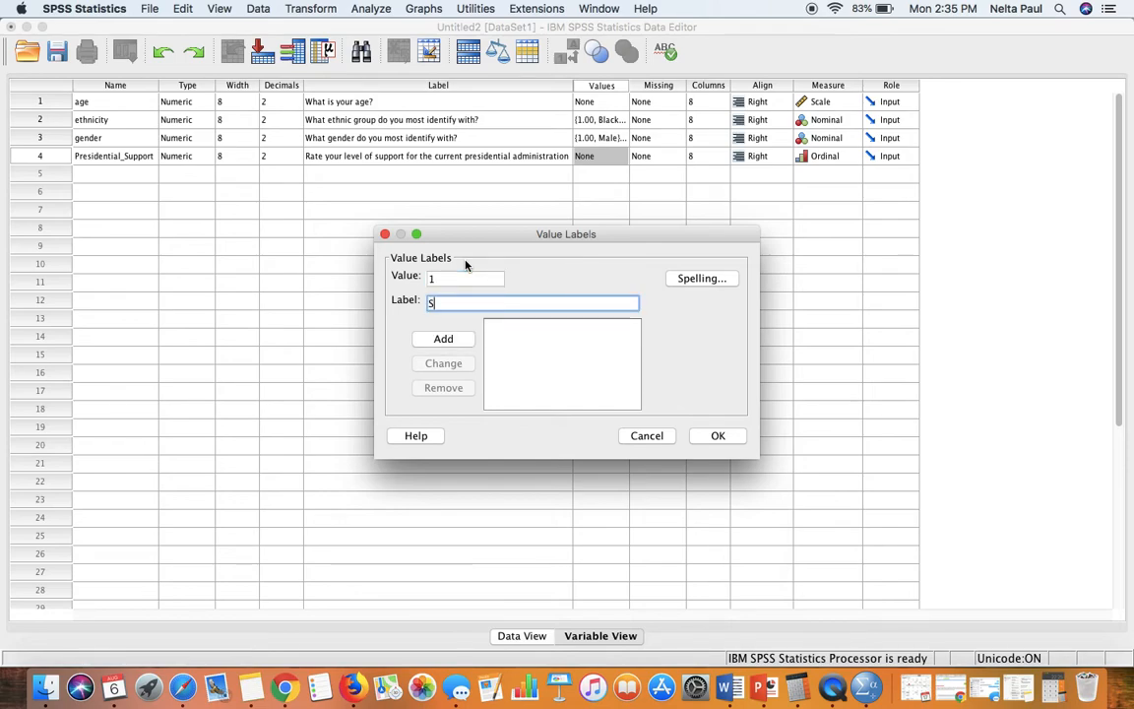
type("trongly Disapprove")
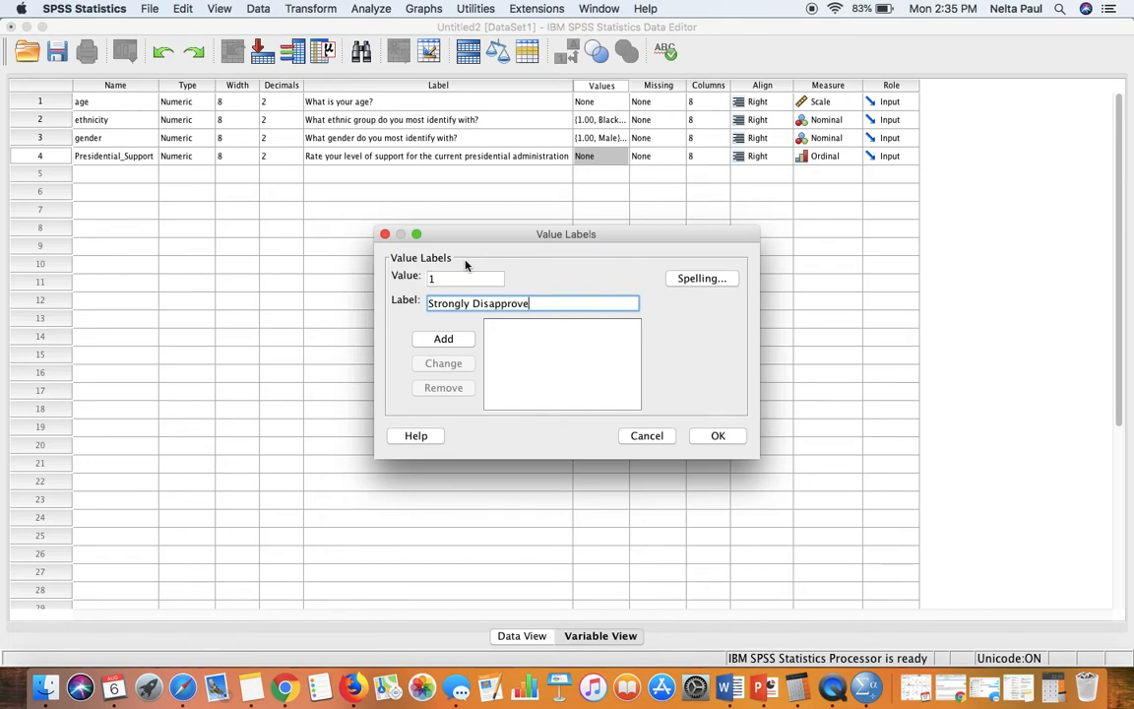
key("Return")
Add the value label 2 = "Disapprove" for Presidential_Support.
type("2")
key("Tab")
type("Disappor")
type("ve")
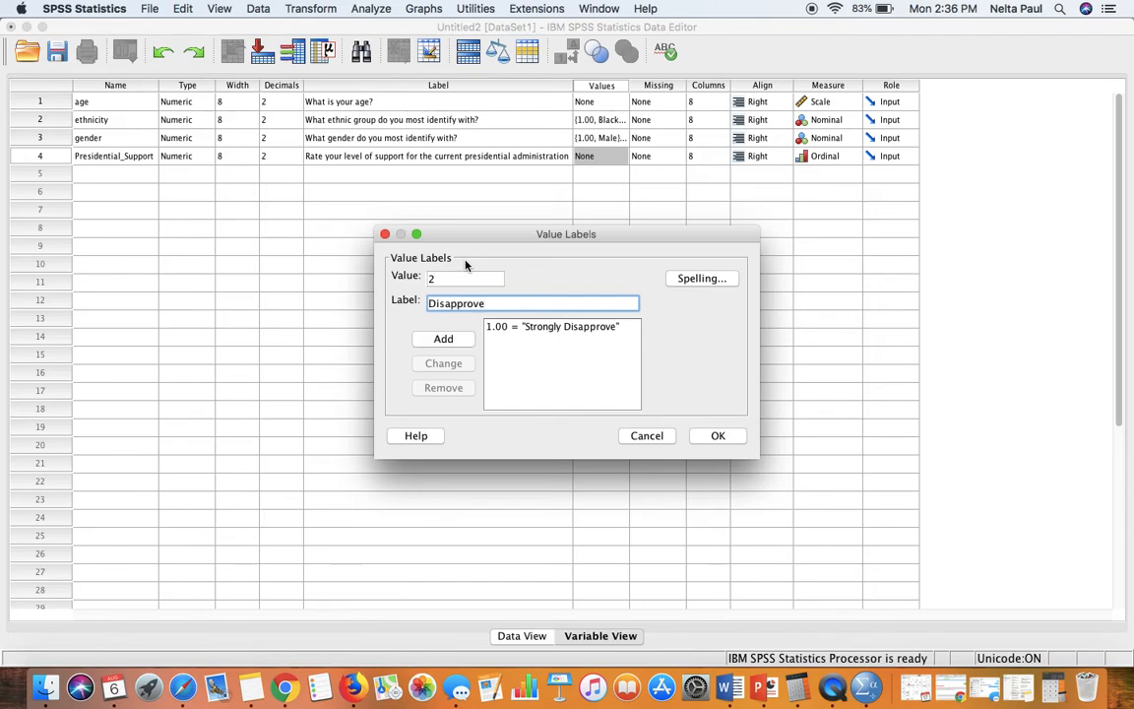
key("Return")
Add the value label 3 = "Neutral" for the Presidential_Support variable.
type("3")
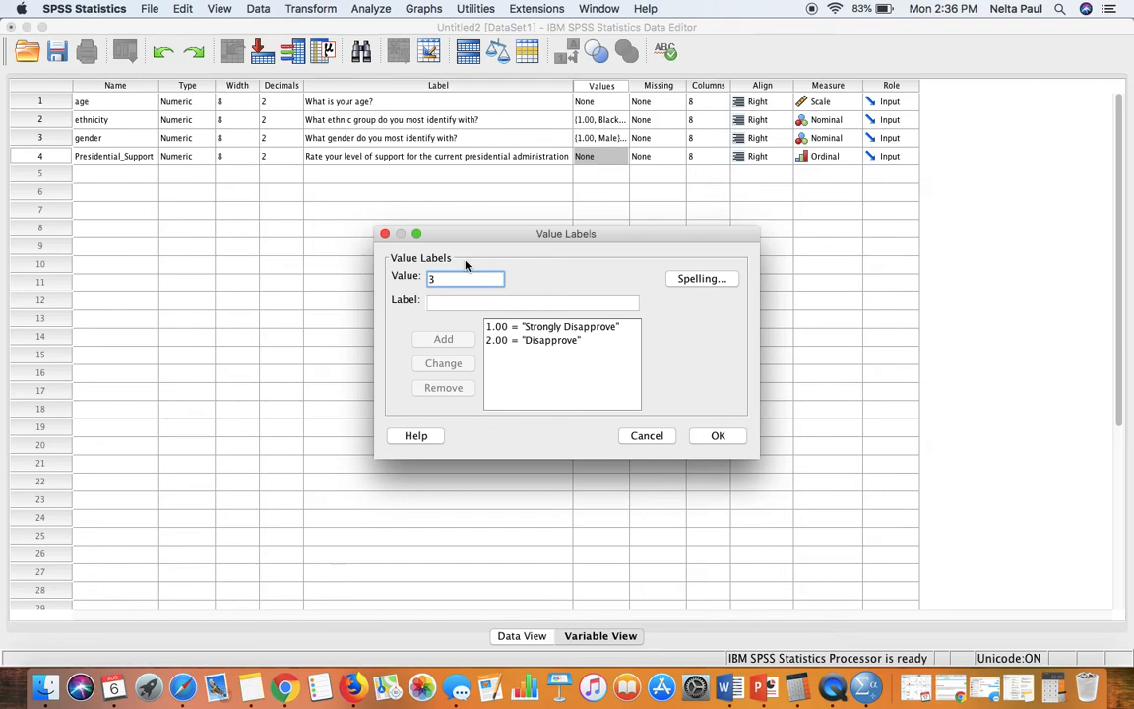
key("Tab")
type("Neut")
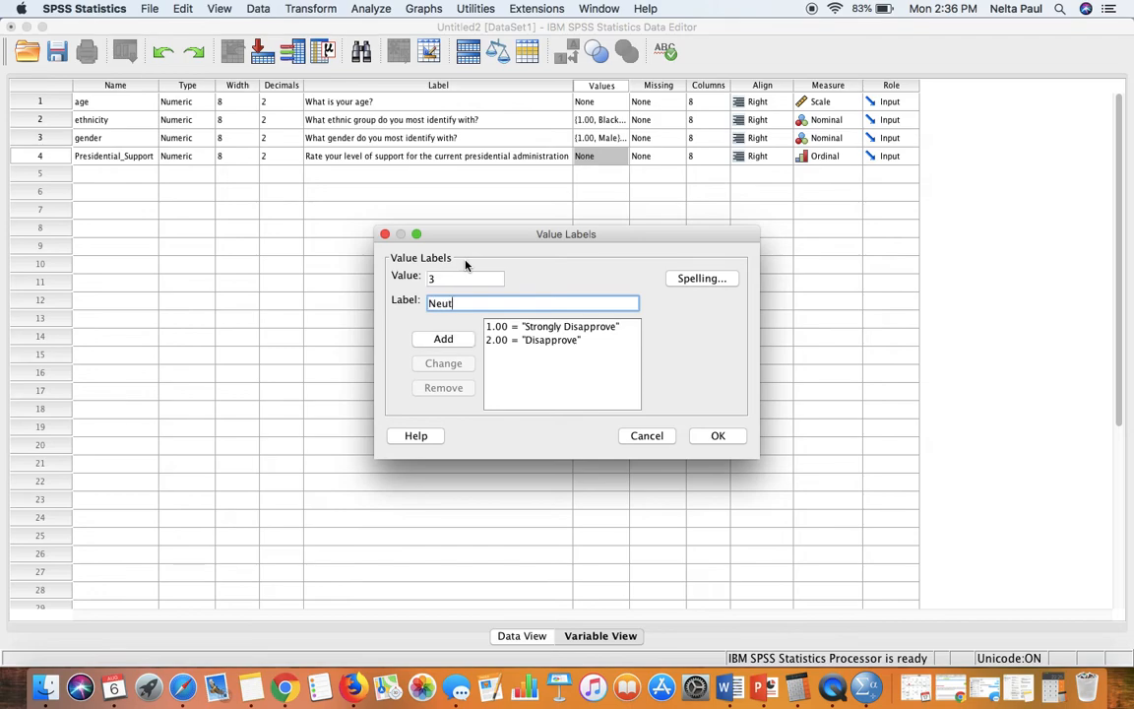
type("rlAL")
key("BackSpace")
key("BackSpace")
type("al")
key("Return")
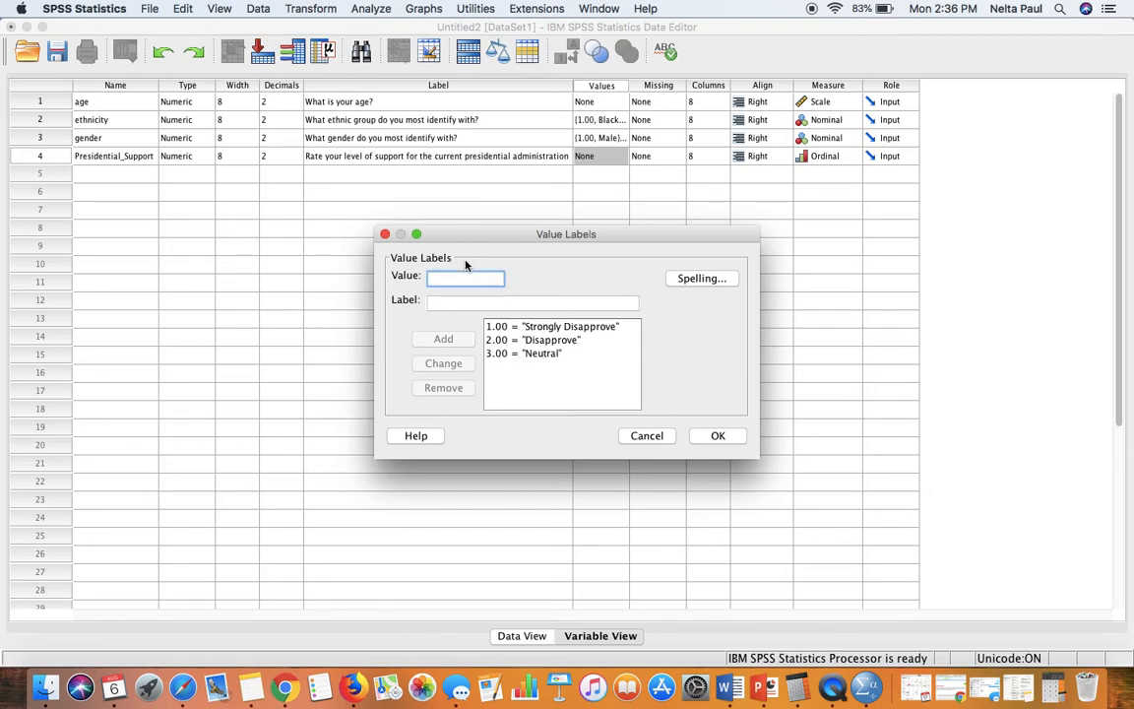
Add the value label 4 = "Approve" for the Presidential_Support variable.
type("4")
key("Tab")
type("Ap")
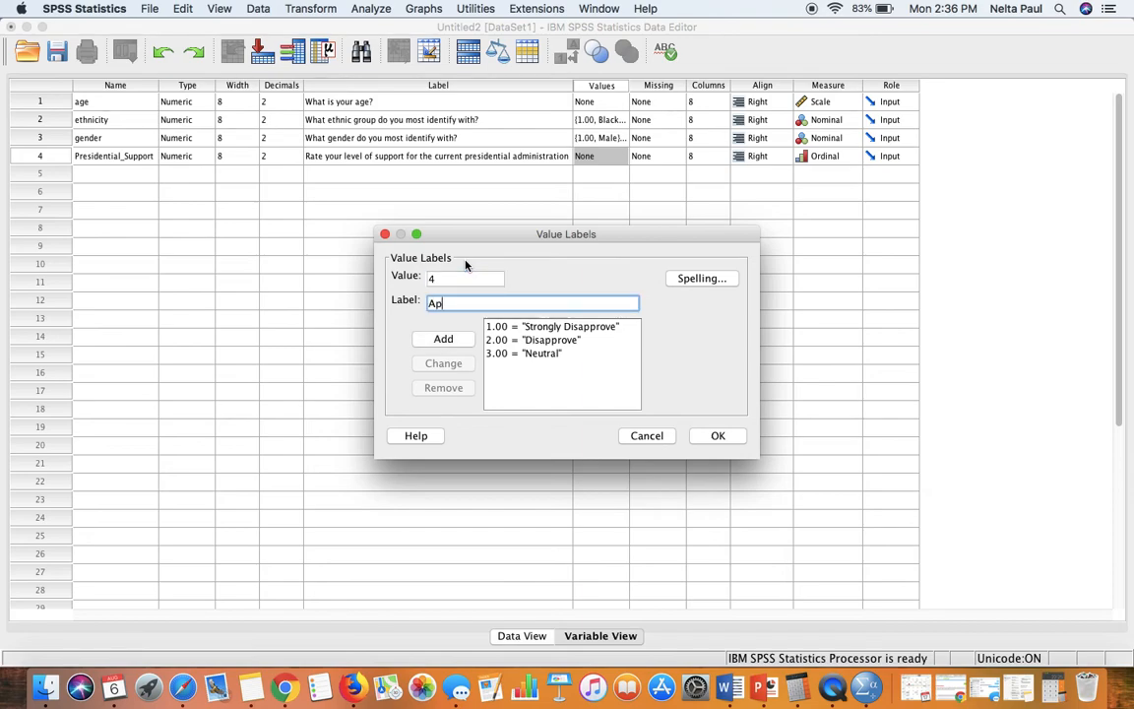
type("prove")
key("Return")
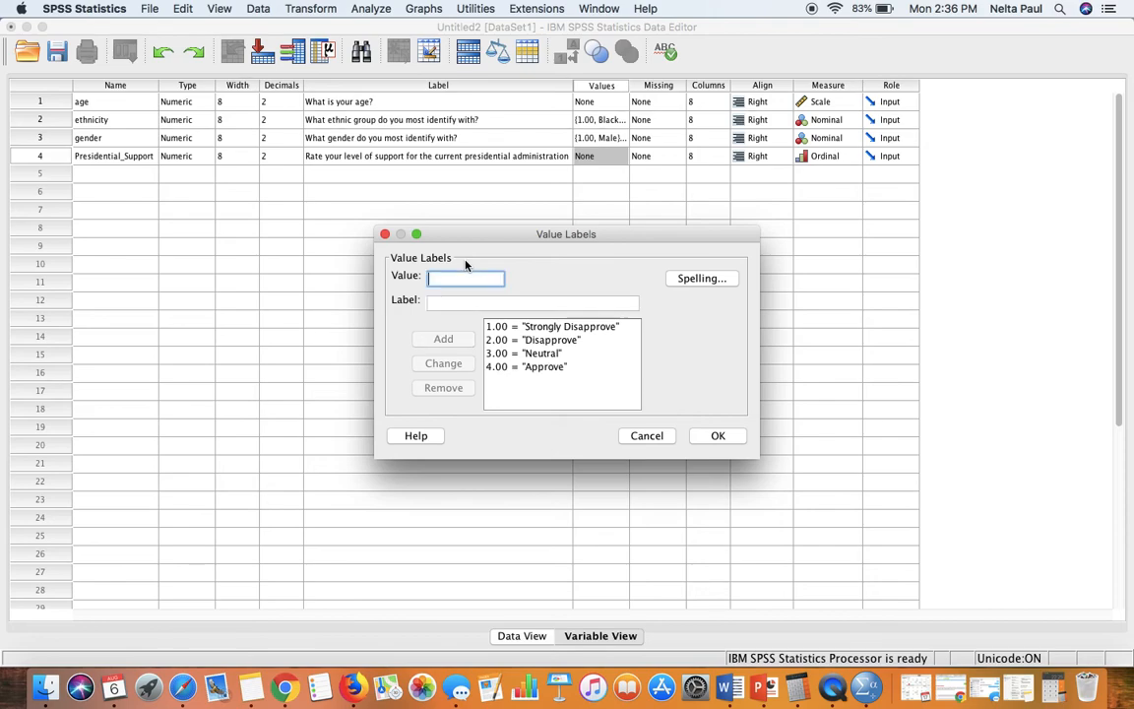
Add the value label 5 = "Strongly Approve" for Presidential_Support and apply the set of value labels.
type("5")
key("Tab")
type("Strongly Approve")
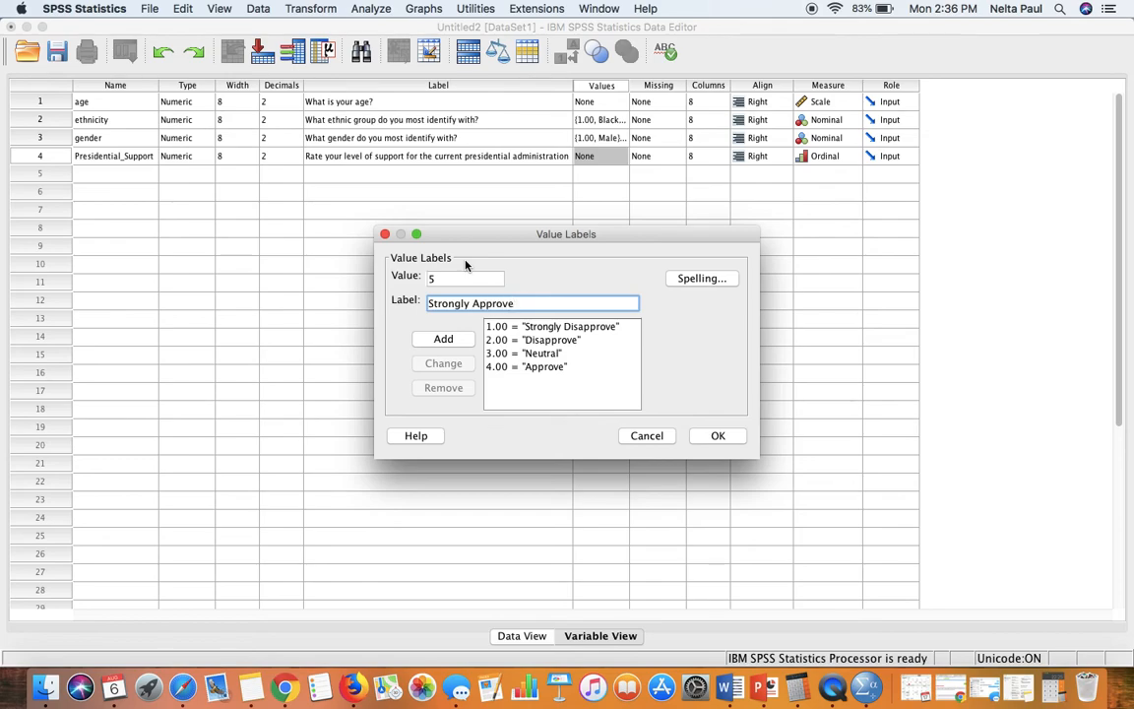
key("Return")
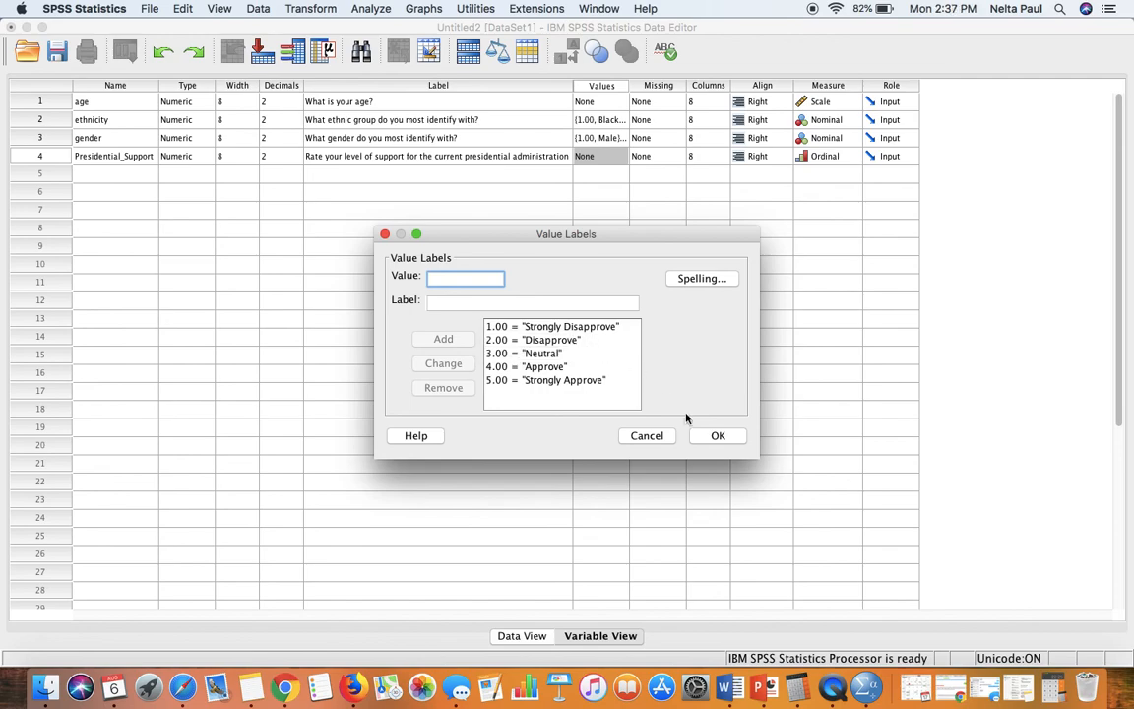
left_click(717, 435)
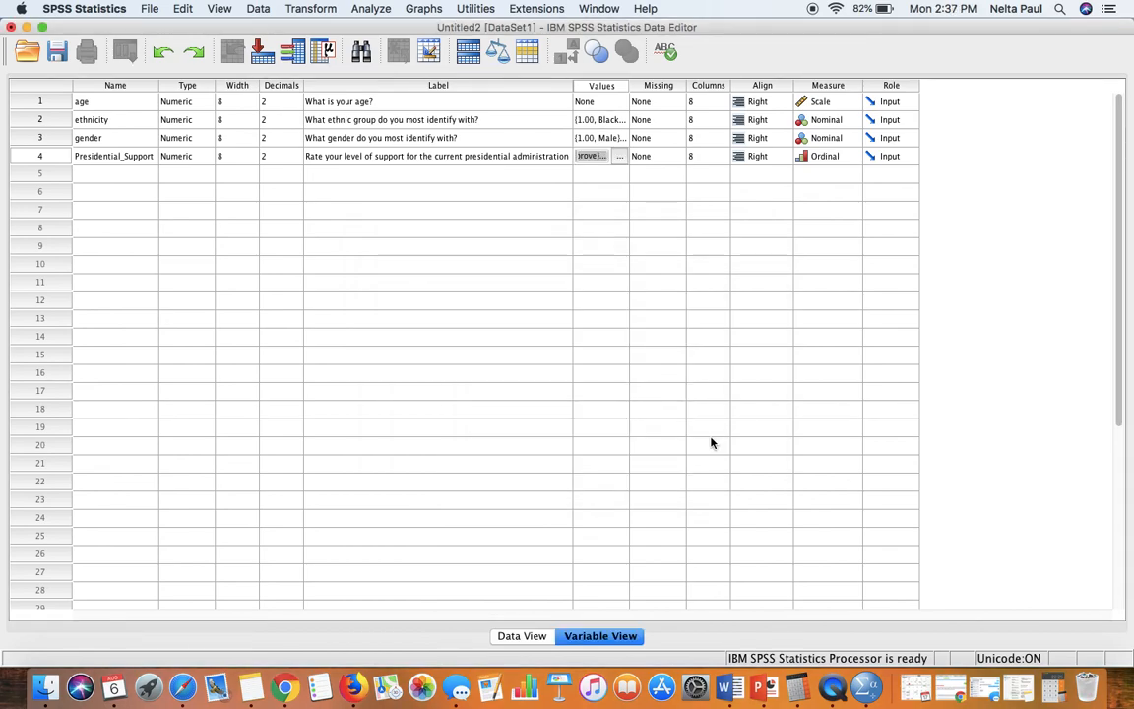